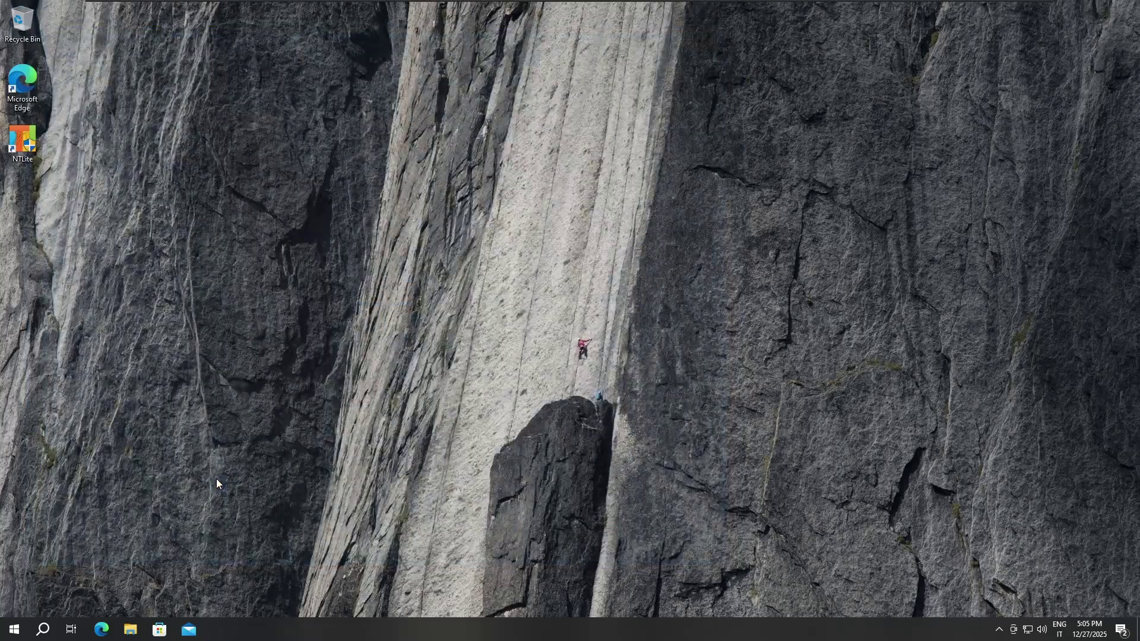
- Check the installed Windows version in the About Windows dialog, close it and open File Explorer
key("super+r")
key("Return")
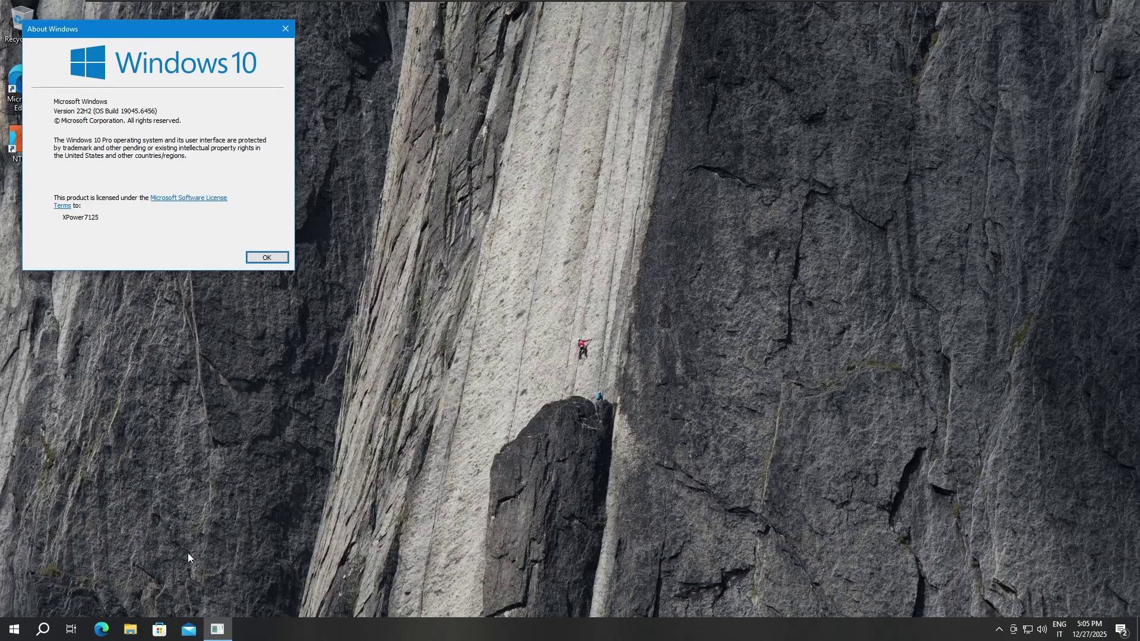
key("Return")
key("super+e")
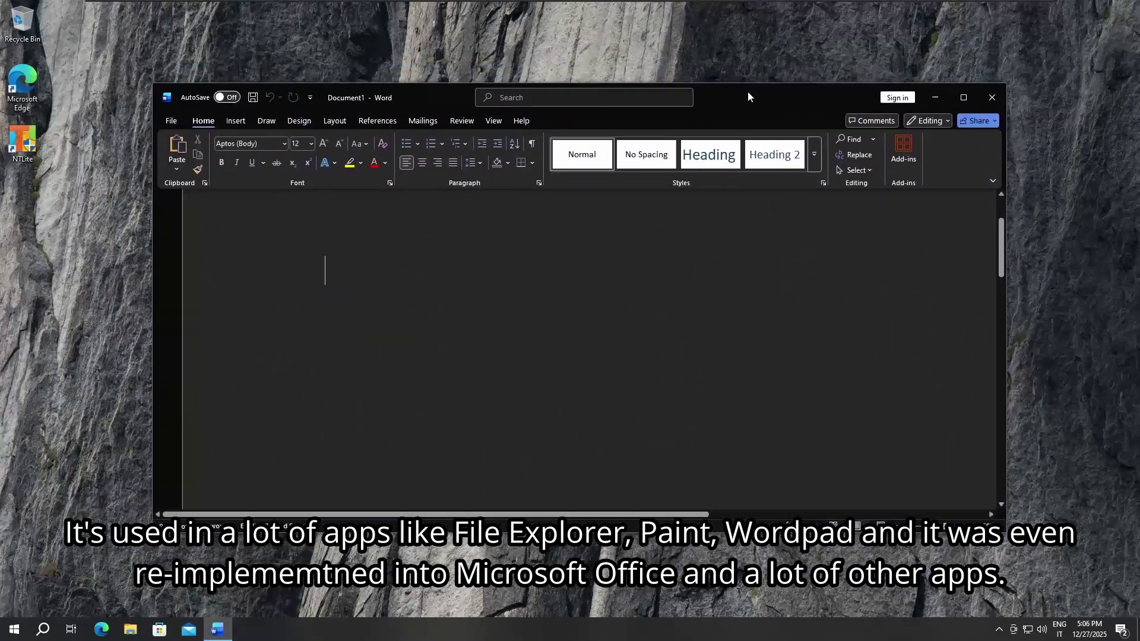
- Examine the ribbon in Word with the blank document zoomed out to 150%, and close Word
left_click_drag(747, 91, 722, 87)
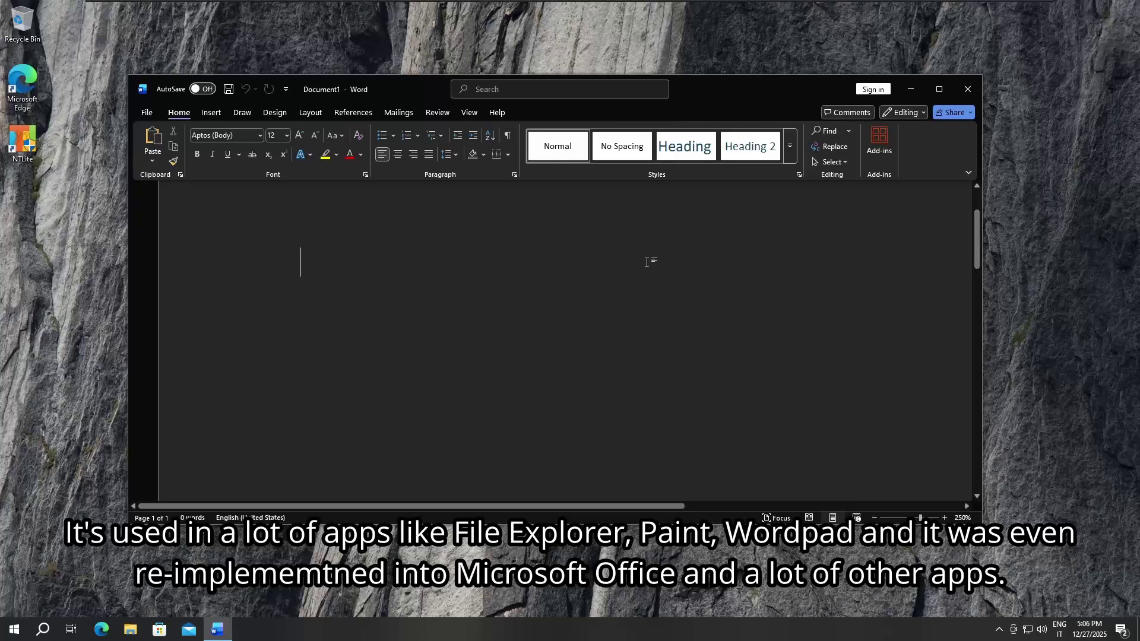
scroll(644, 265, "down", 4)
scroll(641, 267, "down", 6)
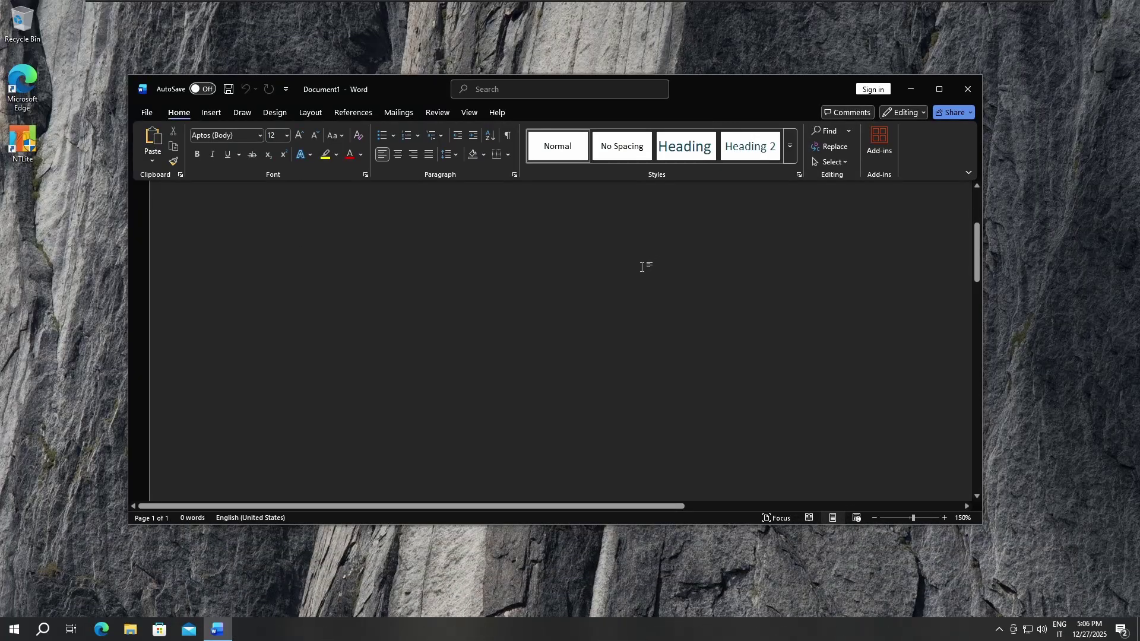
scroll(621, 270, "up", 2)
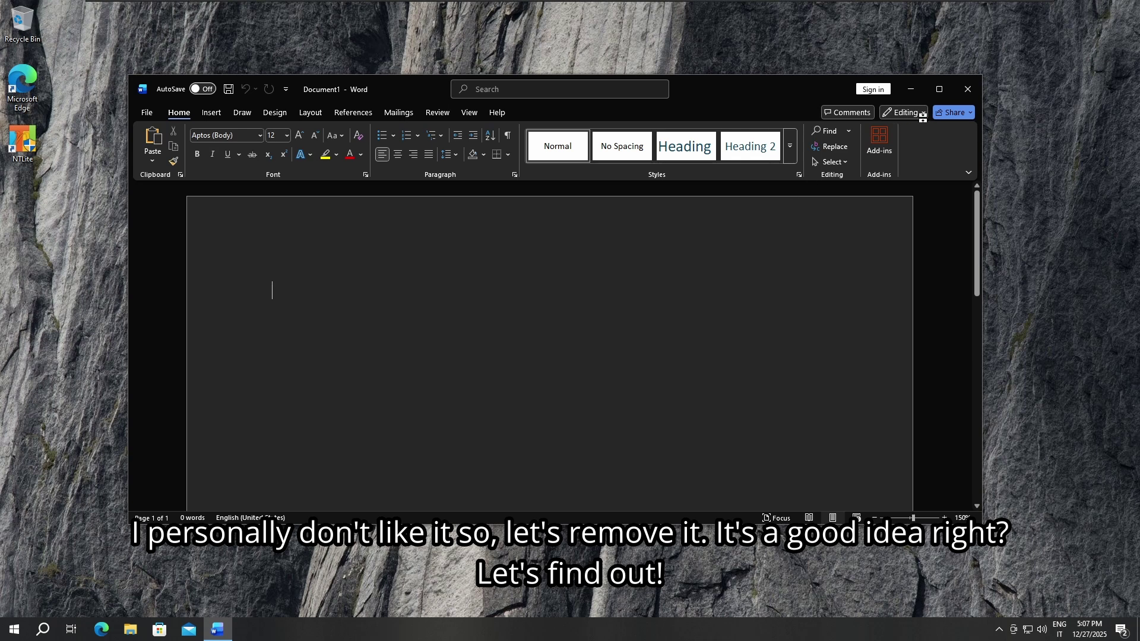
left_click(979, 89)
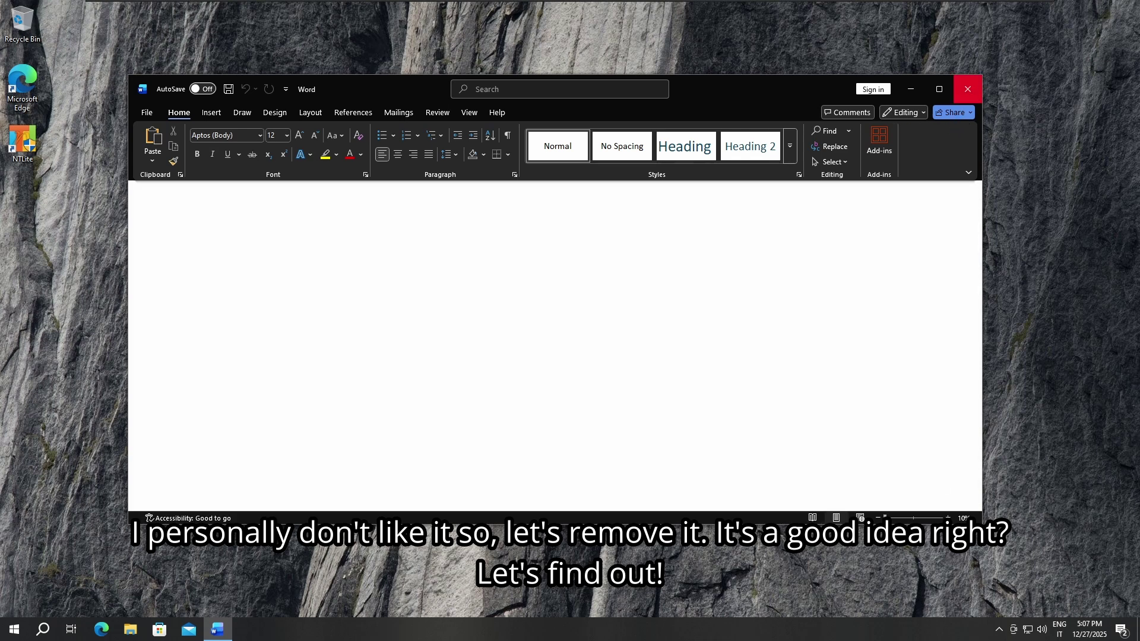
left_click(968, 89)
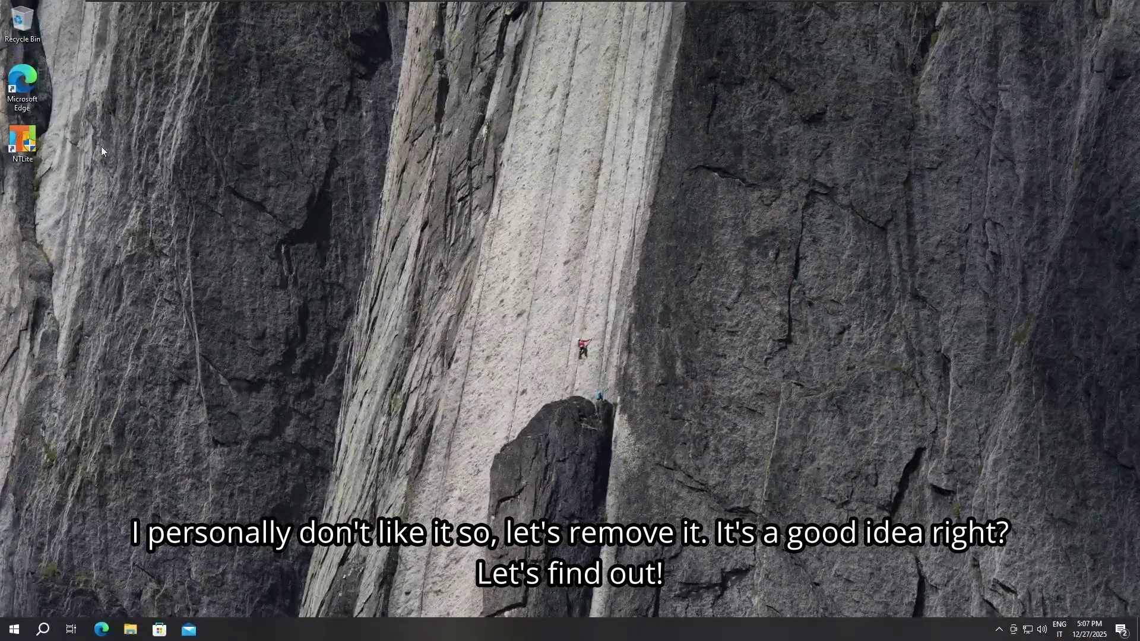
- Launch NTLite and load the installed Windows 10 Professional image from C:\Windows, accepting the already-installed notice
left_click(15, 145)
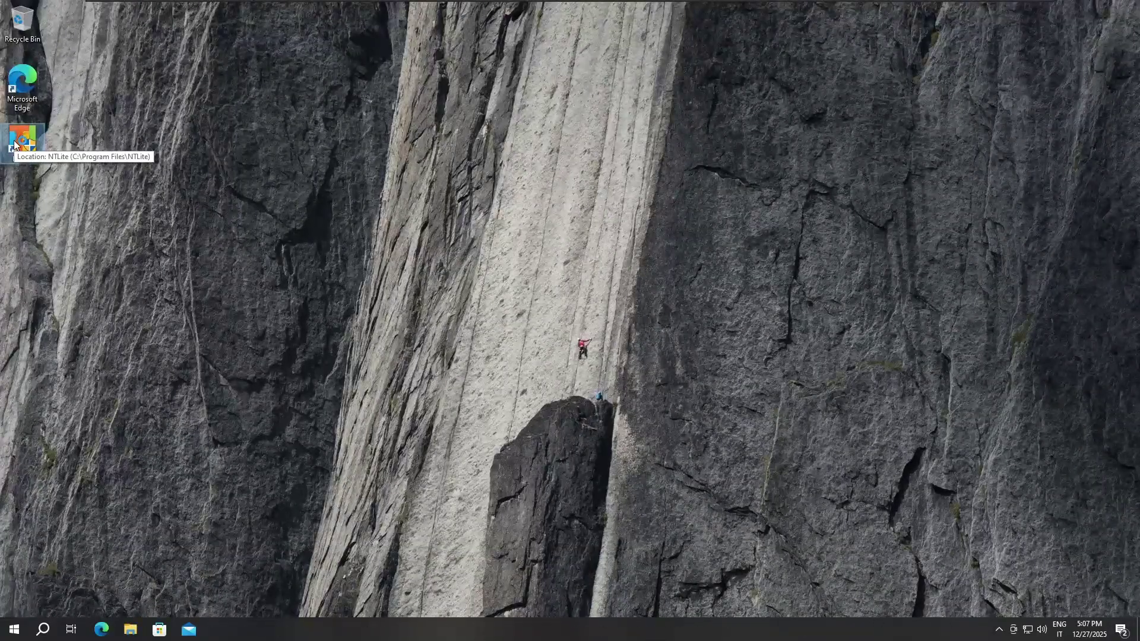
double_click(15, 145)
key("alt+y")
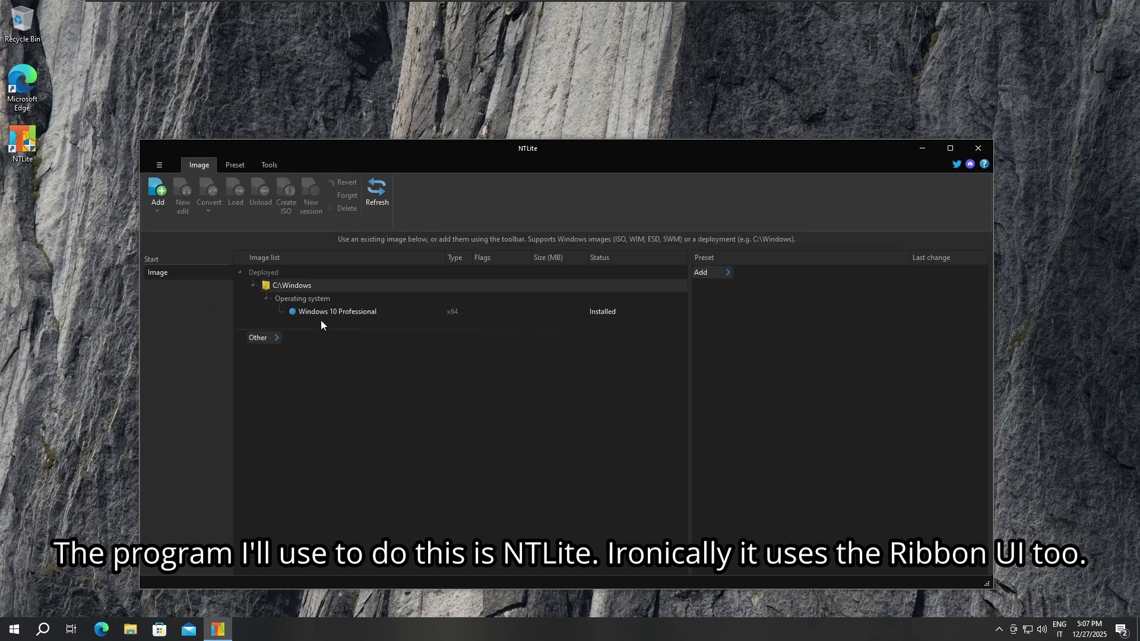
left_click(333, 314)
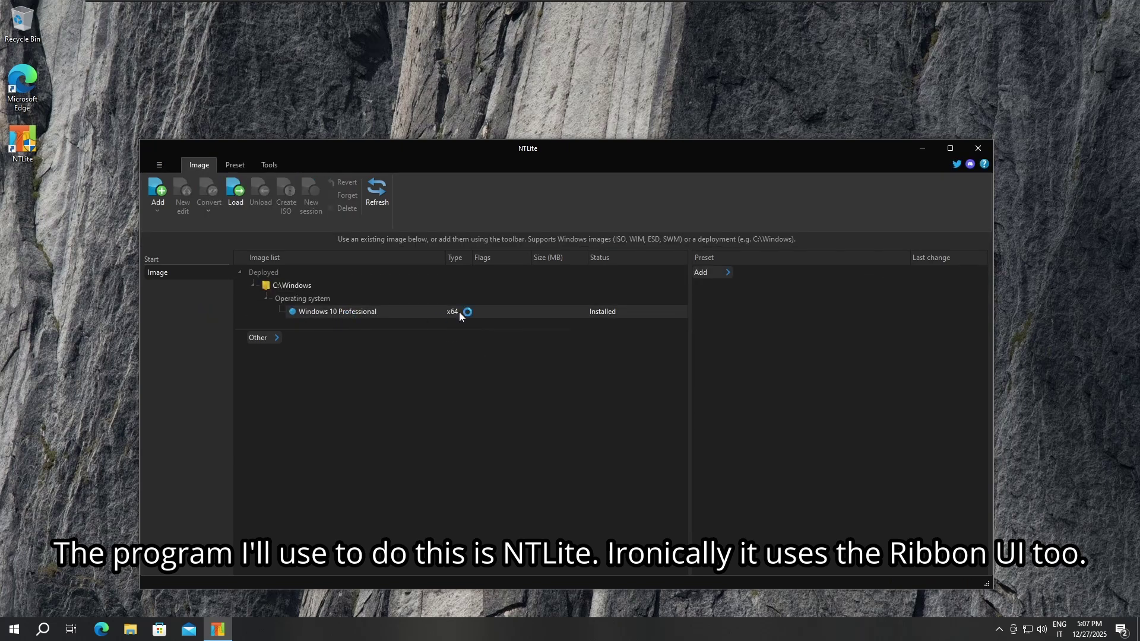
double_click(330, 312)
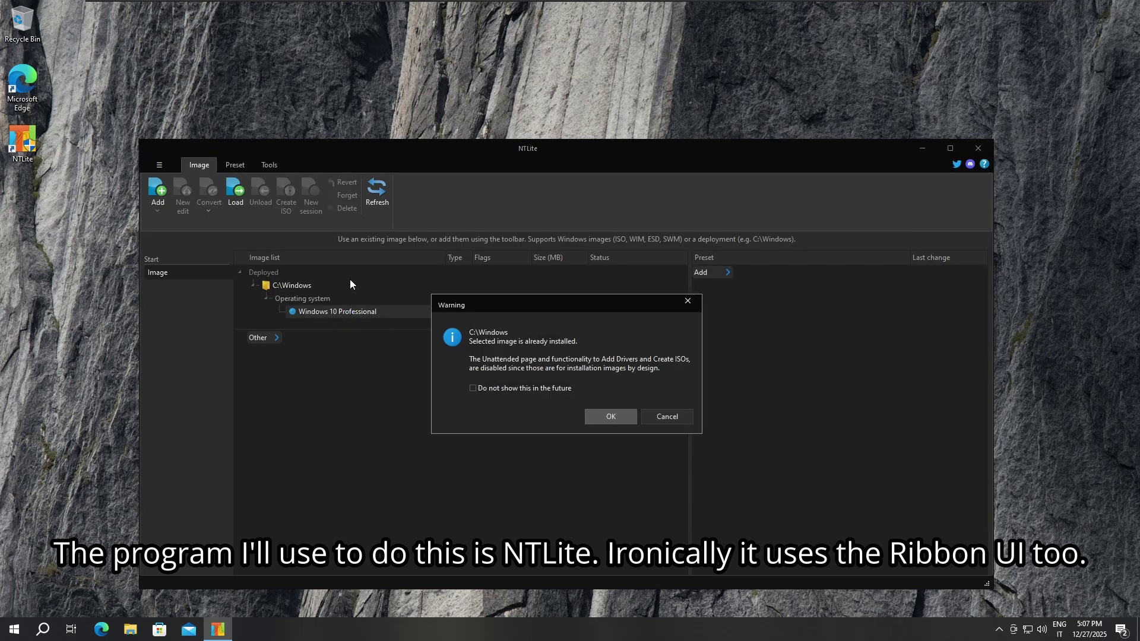
left_click(600, 414)
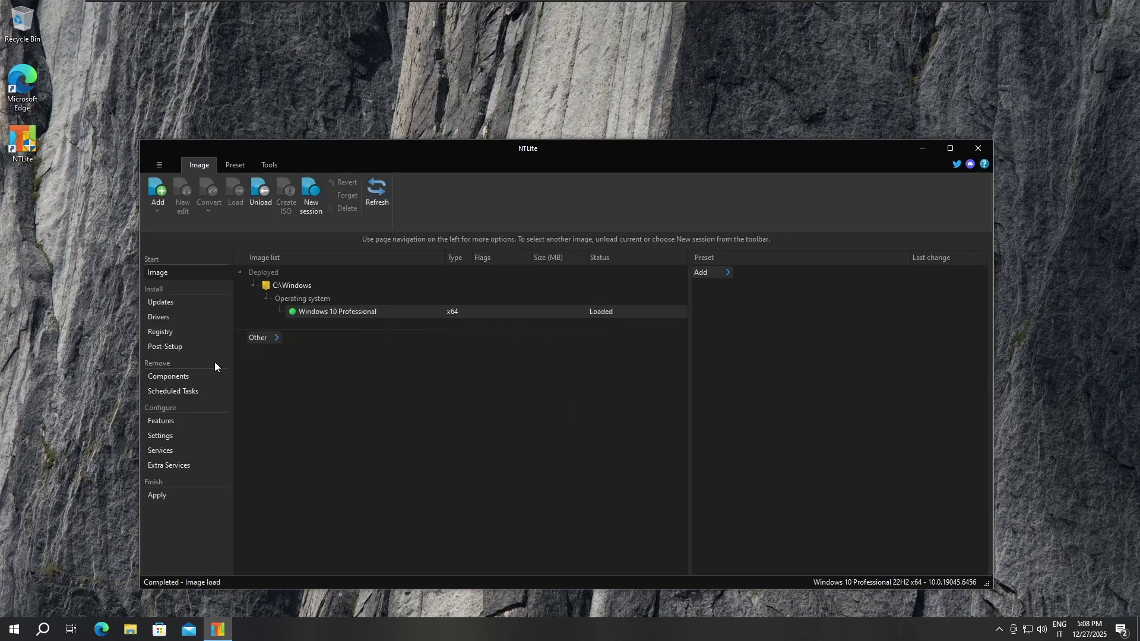
- Open the component removal list and accept the removal warning, choosing not to show it in the future
left_click(179, 379)
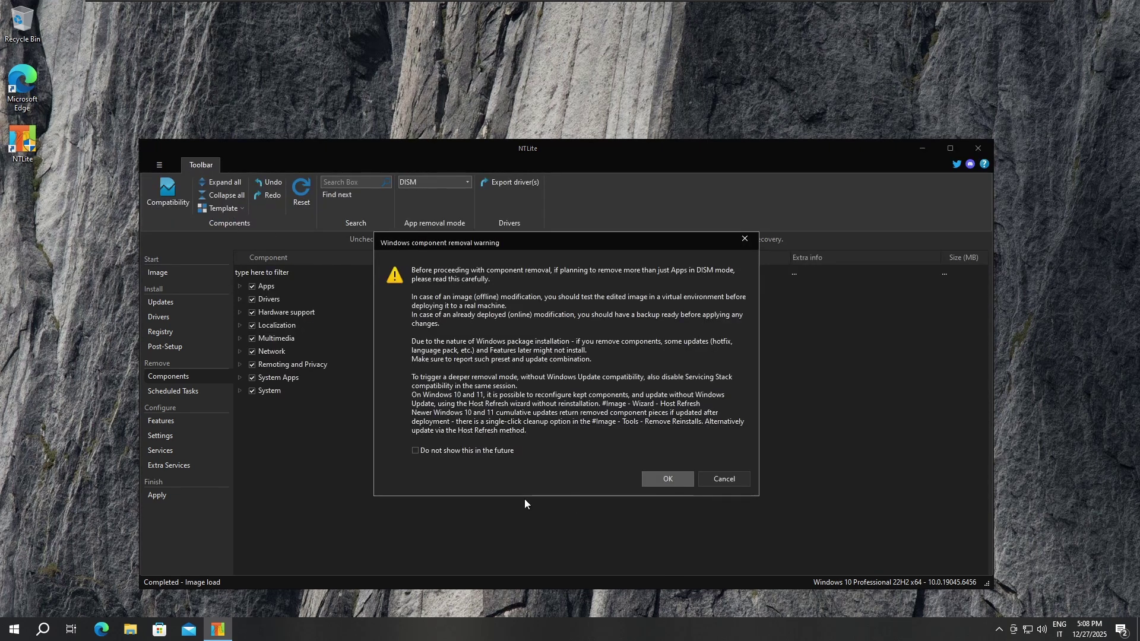
left_click(468, 449)
left_click(688, 479)
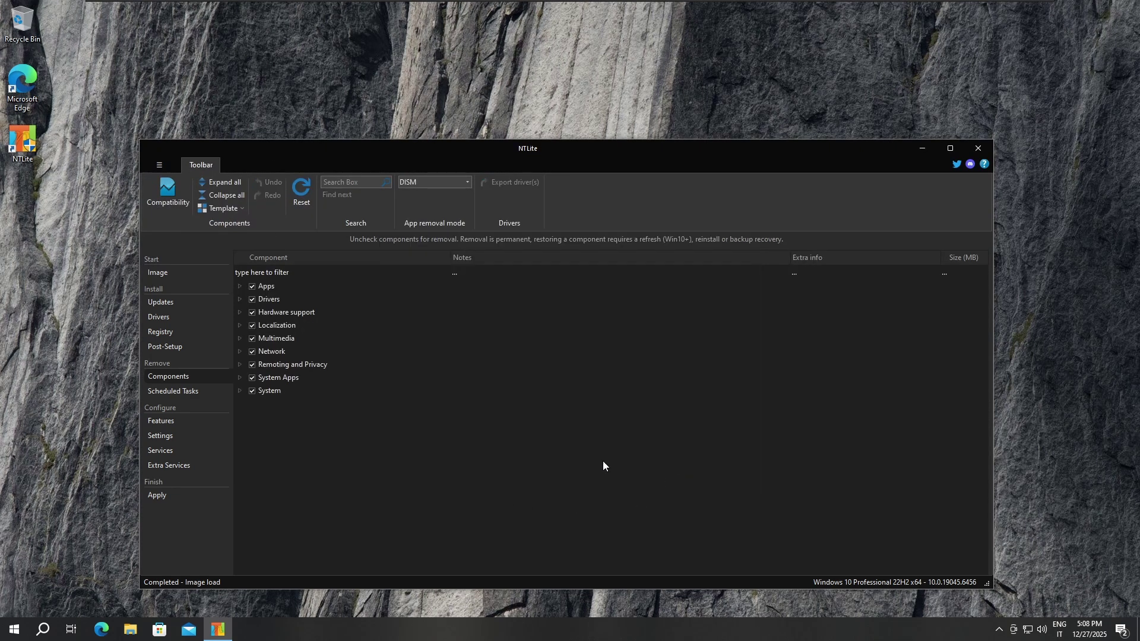
- Review the protected apps, functions and machine support in the Compatibility options, and accept them as they are
left_click(166, 201)
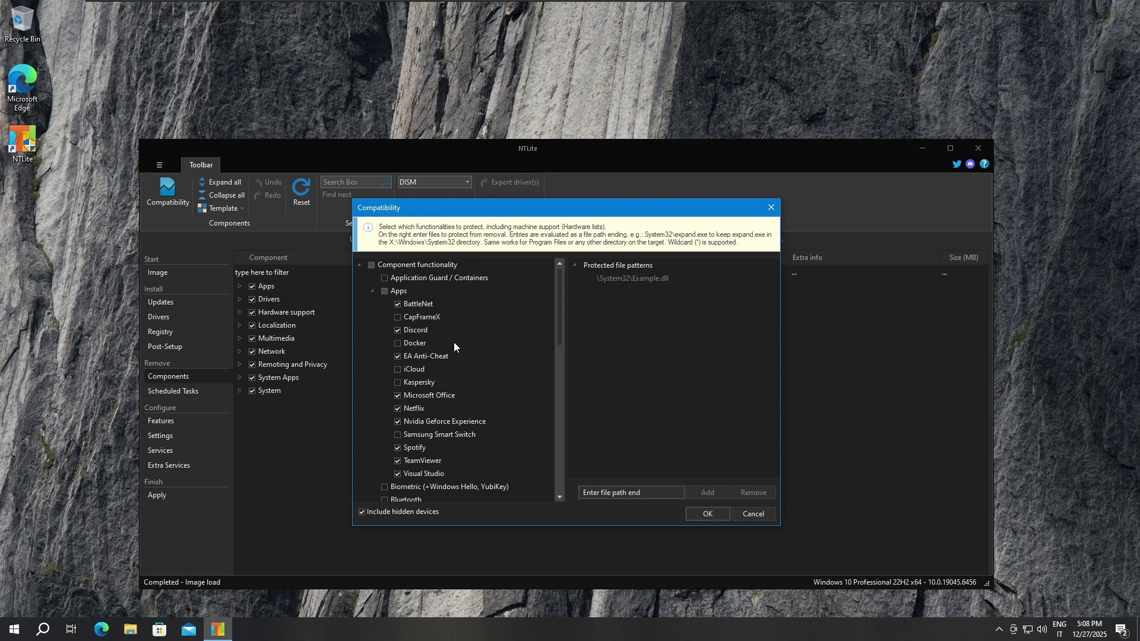
scroll(454, 346, "down", 6)
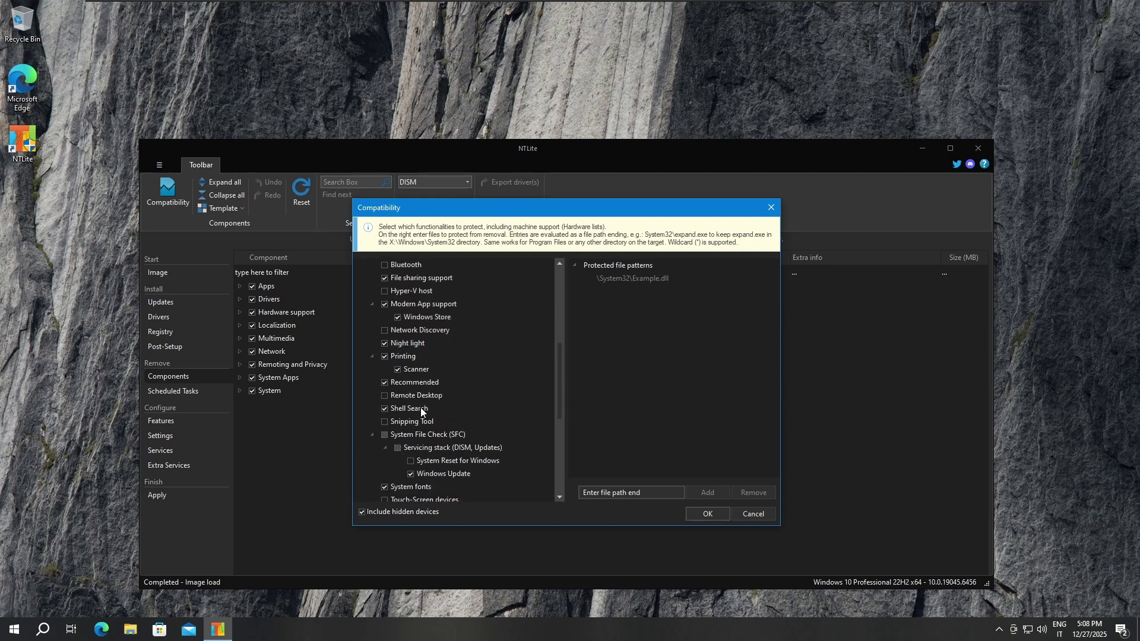
scroll(423, 452, "down", 5)
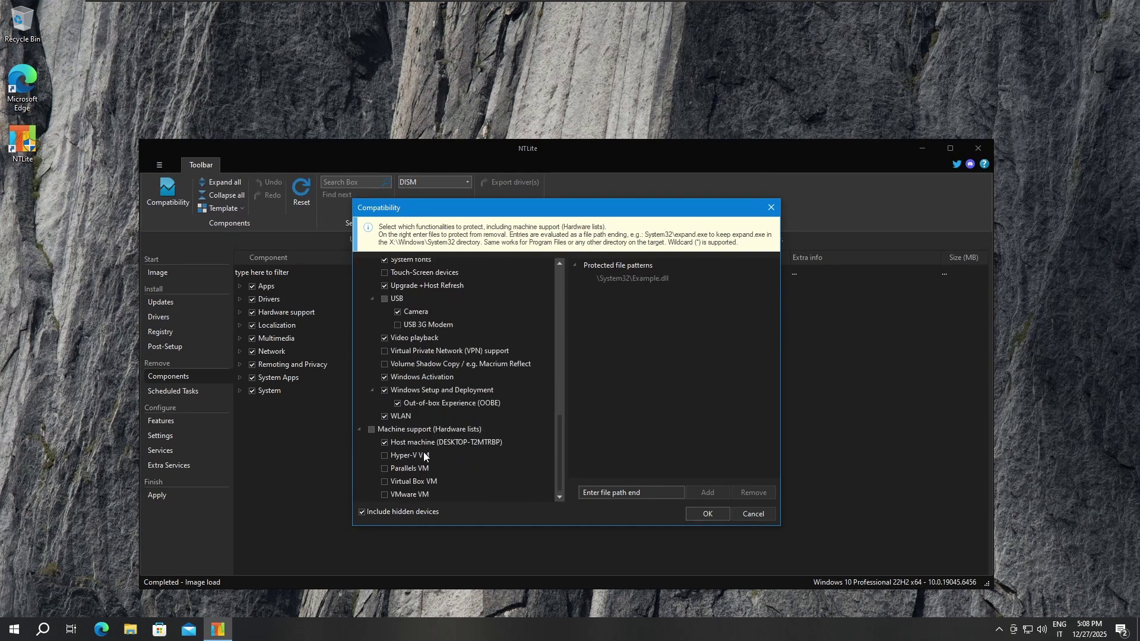
scroll(423, 451, "up", 8)
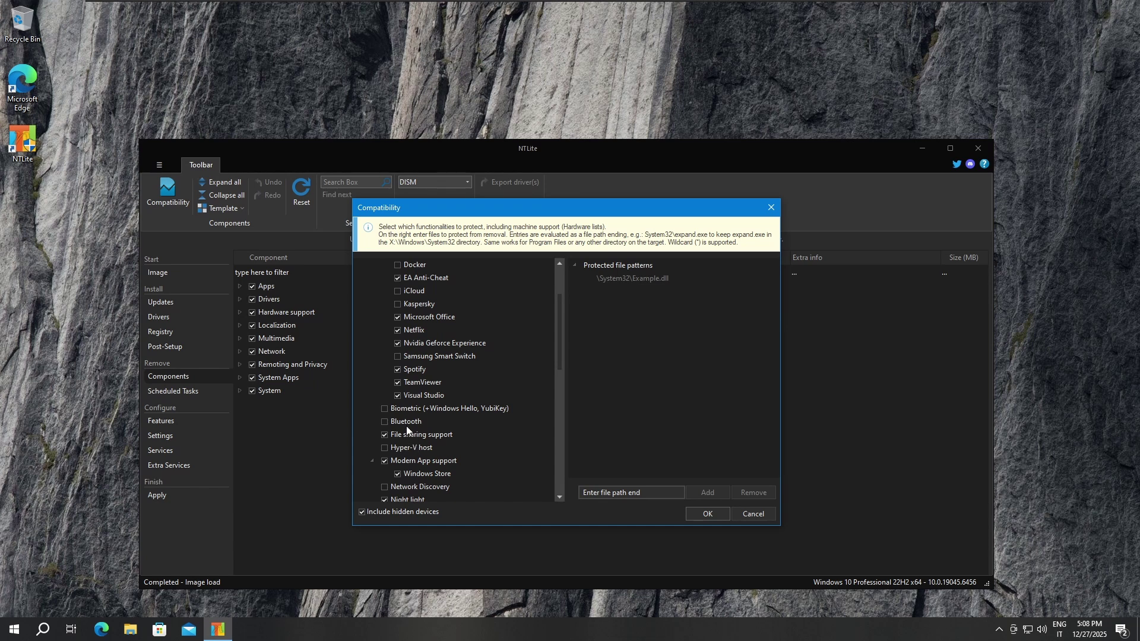
scroll(434, 446, "up", 2)
scroll(403, 340, "down", 3)
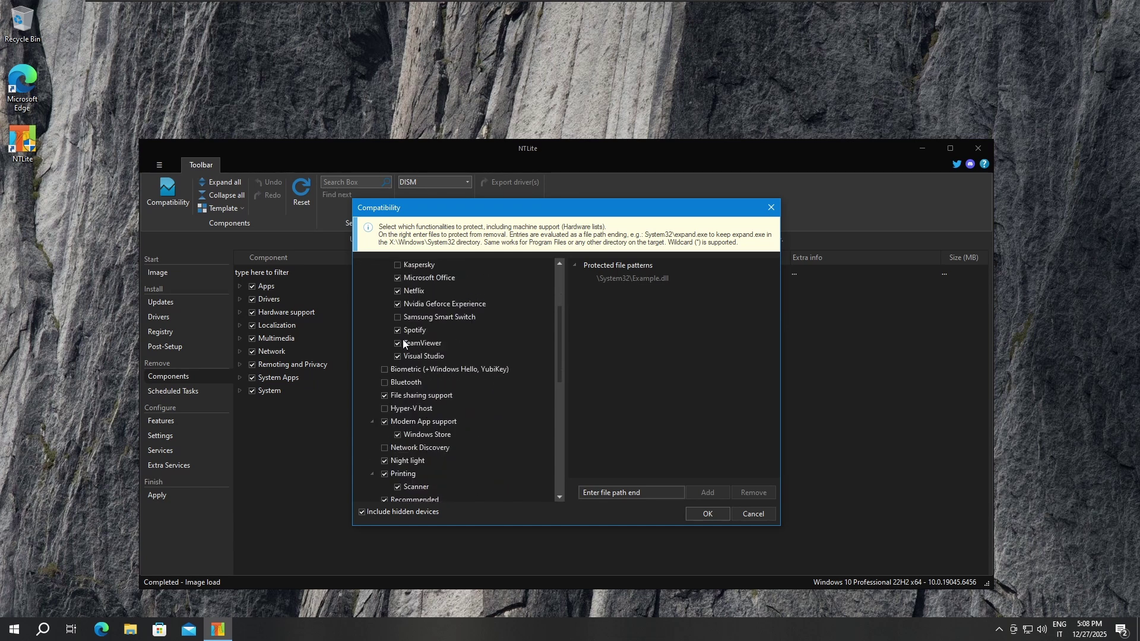
scroll(405, 466, "down", 1)
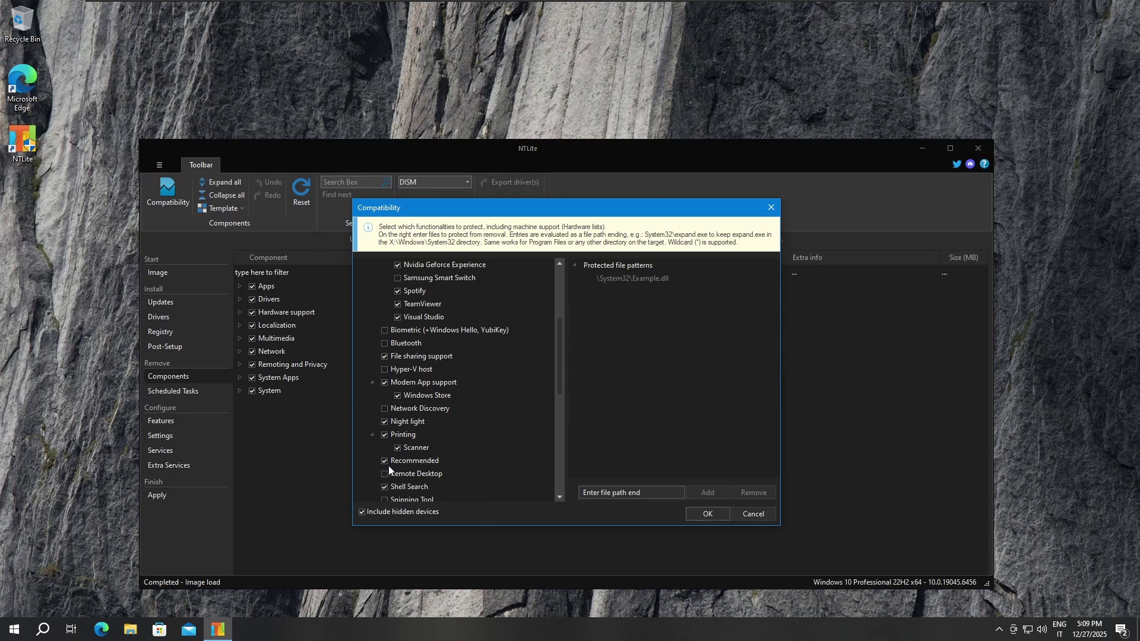
left_click(720, 510)
- Filter the components by "ribbon" and mark UI Ribbon for removal, declining to uncheck the dependent Wordpad and Paint components
double_click(296, 391)
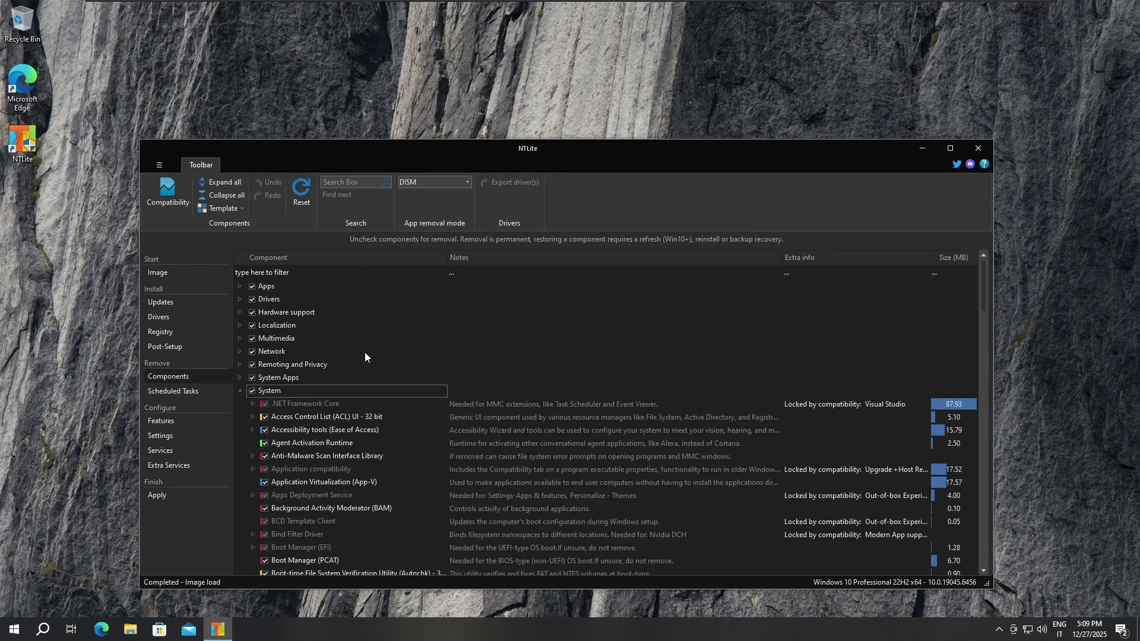
left_click(343, 271)
type("ribb")
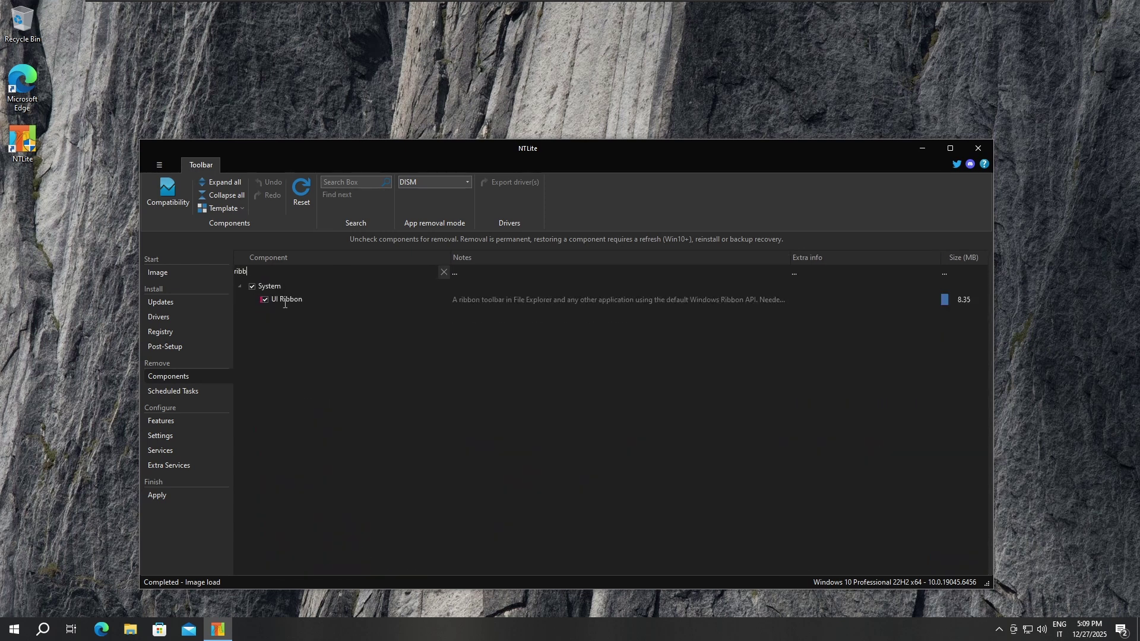
type("on")
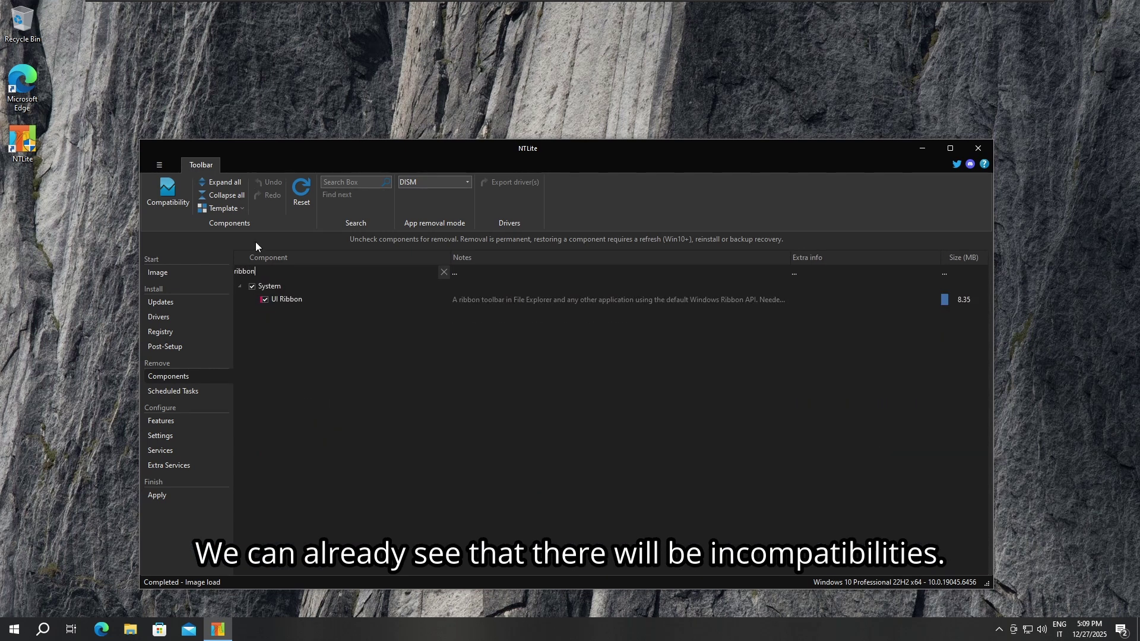
left_click(267, 300)
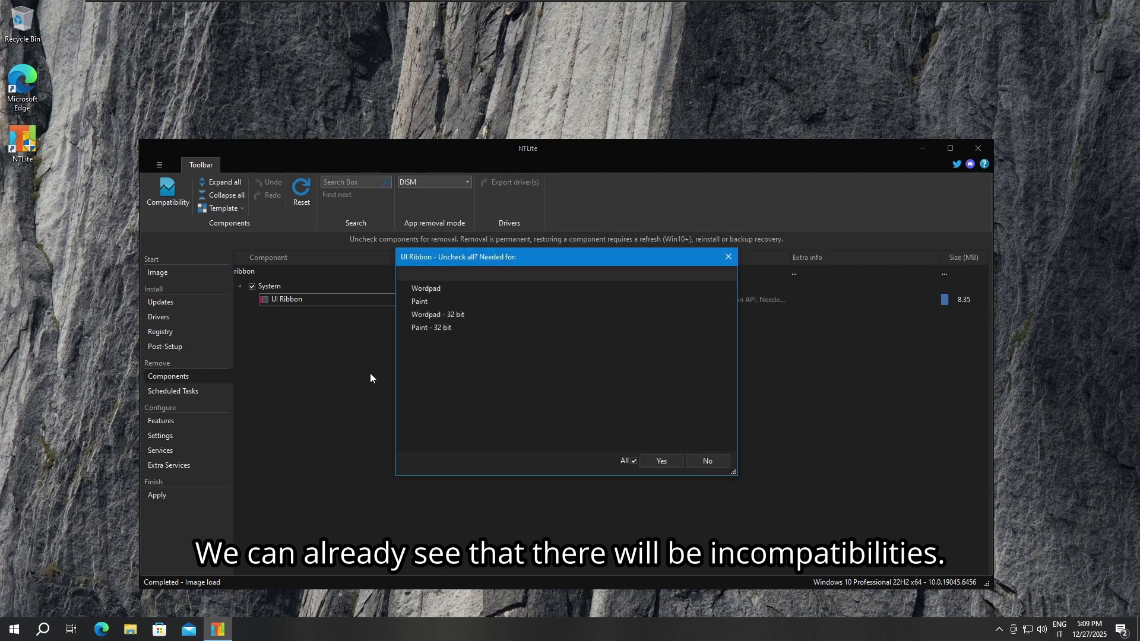
left_click(723, 462)
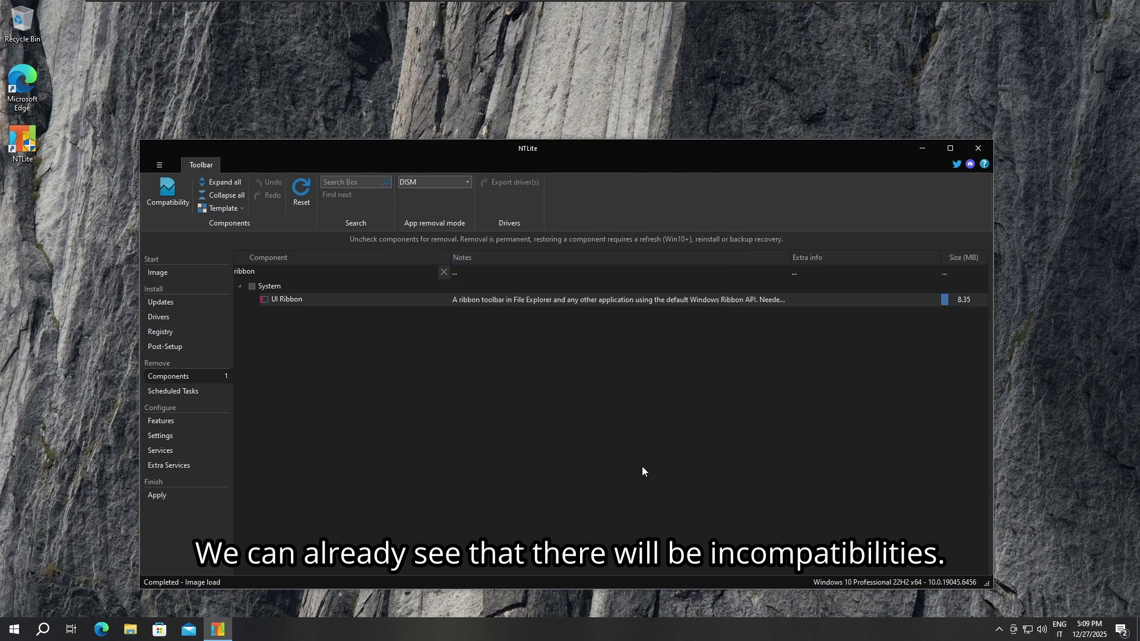
- Start processing the pending changes, agreeing to open the Windows Defender settings and accepting the live host editing warning
left_click(184, 498)
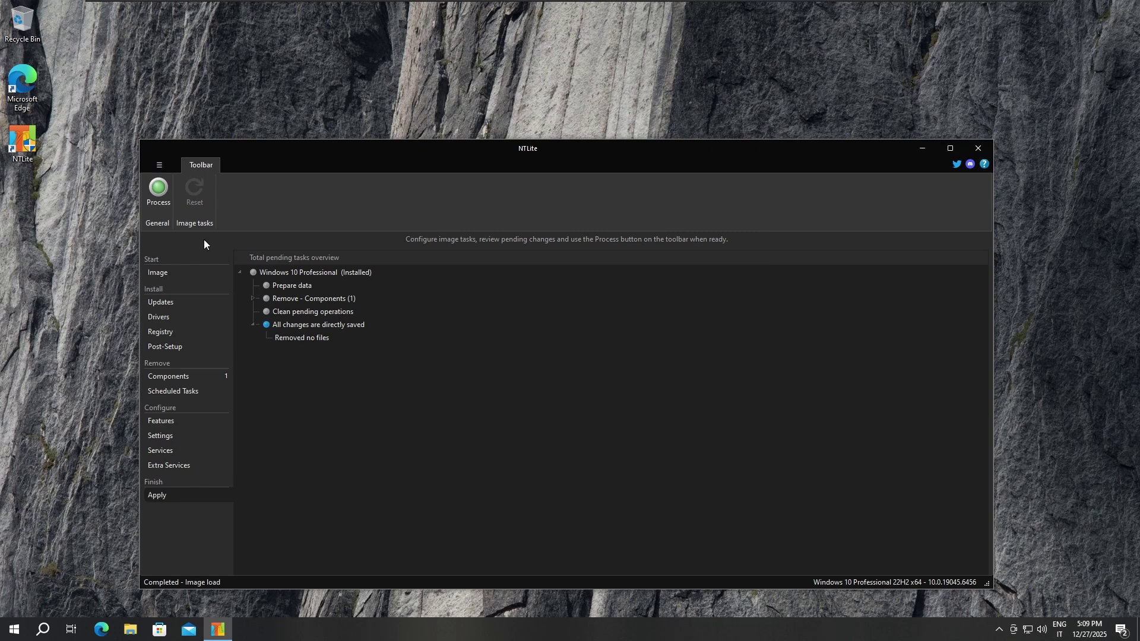
left_click(158, 189)
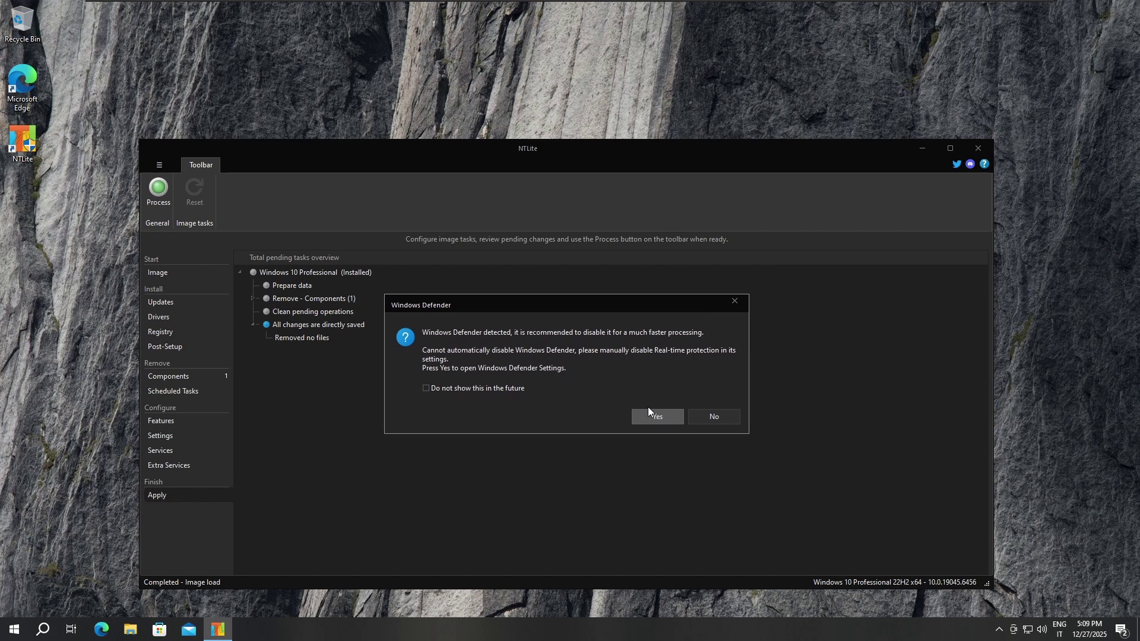
left_click(669, 418)
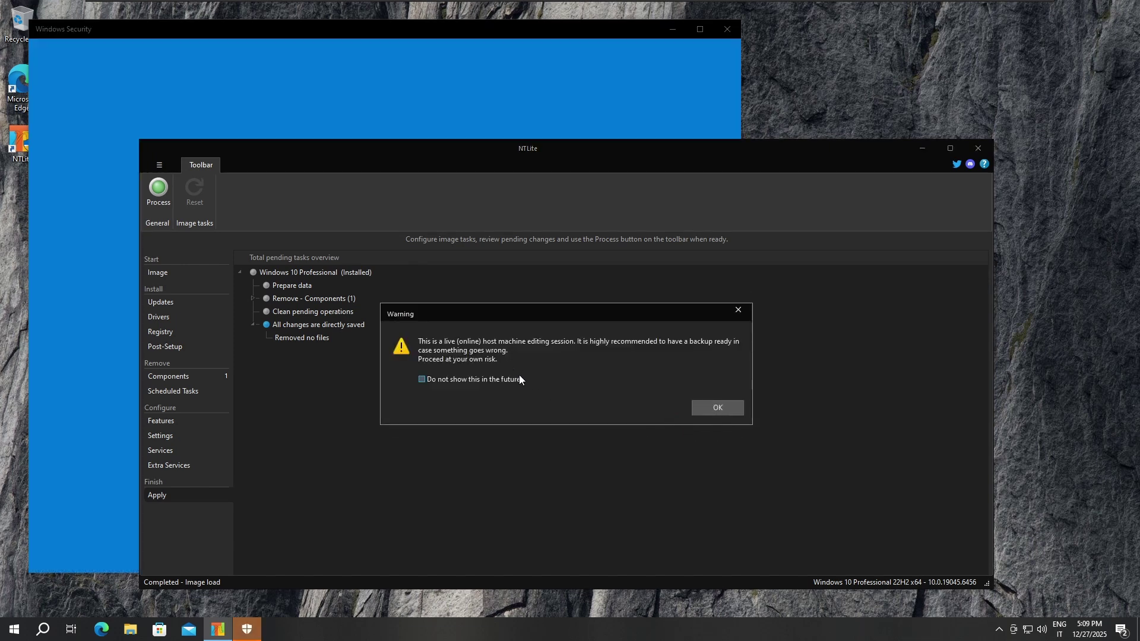
left_click(732, 408)
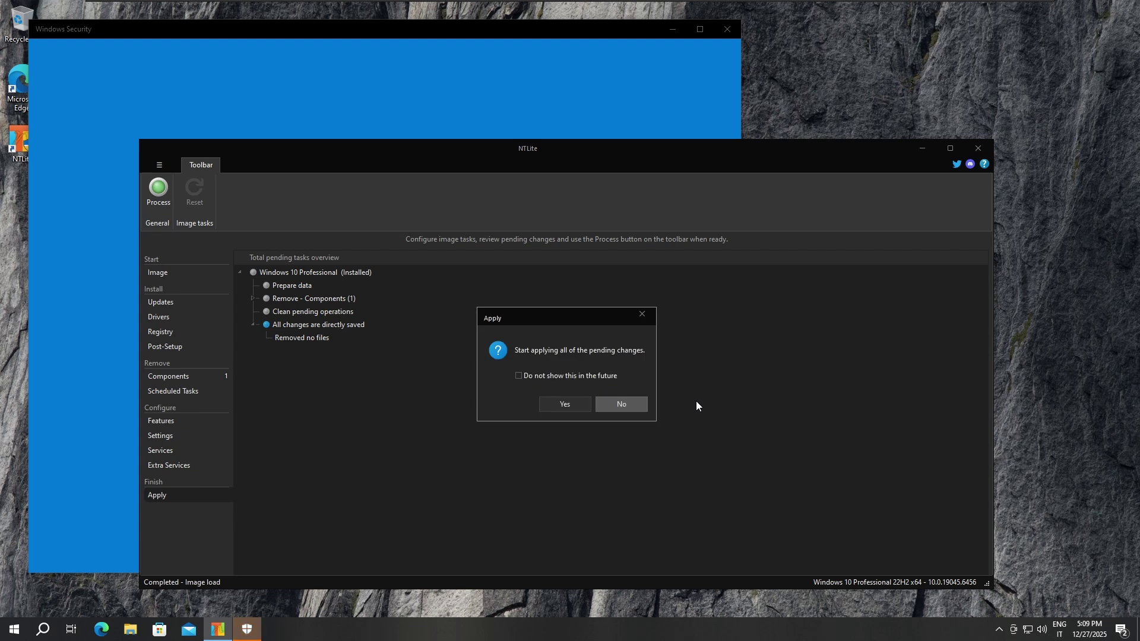
- Turn off Real-time protection in the Virus & threat protection settings of Windows Security and approve the change
left_click(307, 70)
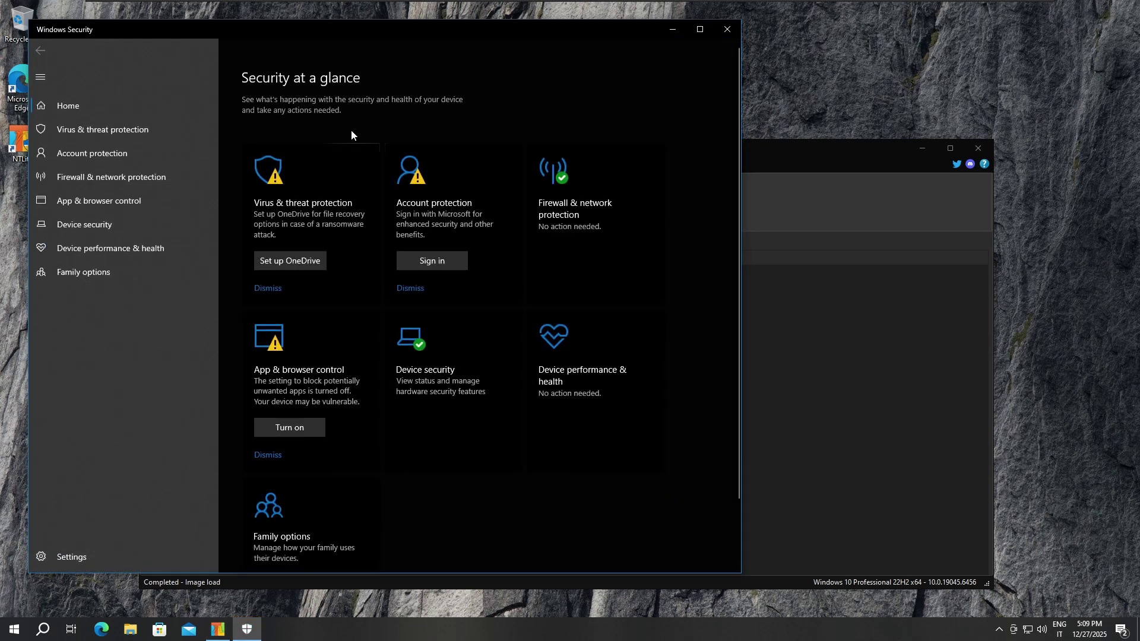
left_click(311, 270)
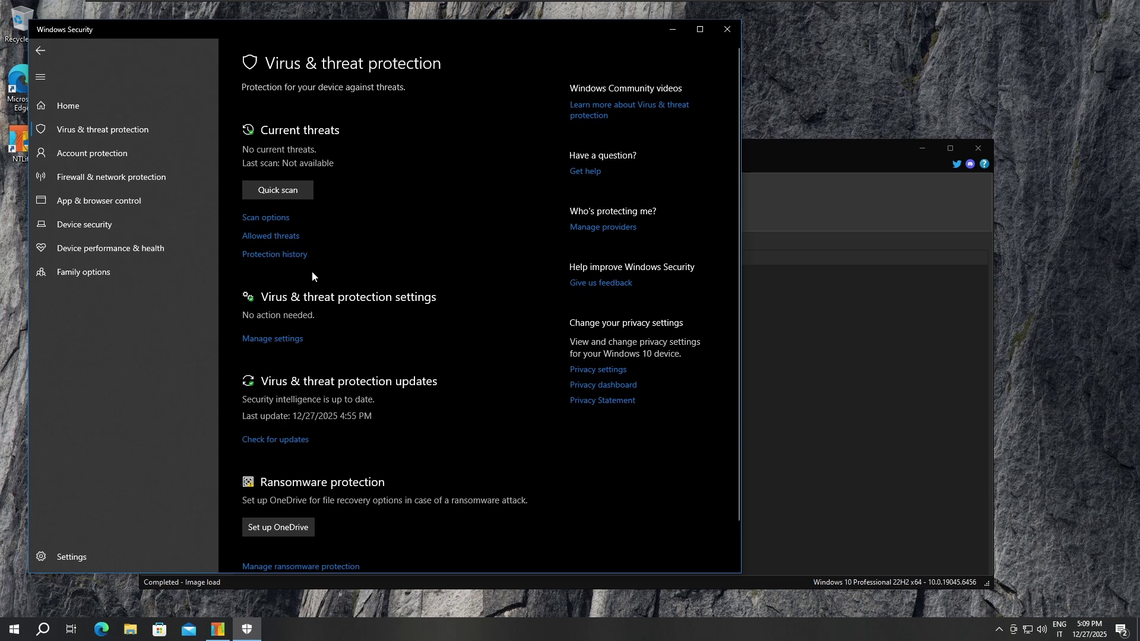
left_click(274, 329)
left_click(256, 207)
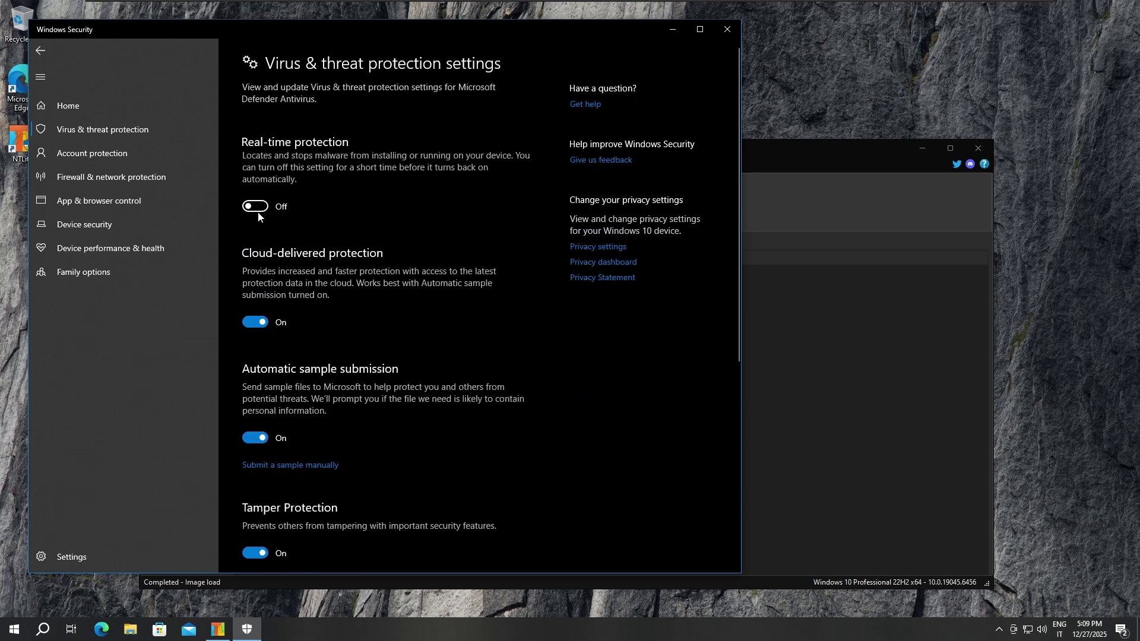
key("Return")
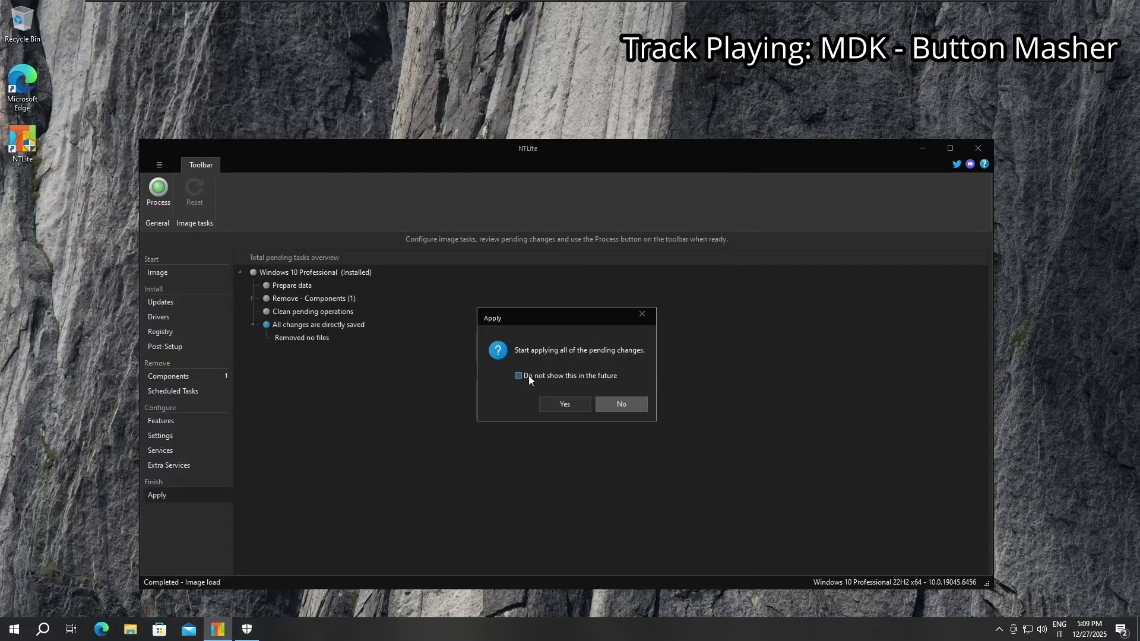
- Confirm applying all pending changes in NTLite and expand the component removal task
left_click(565, 402)
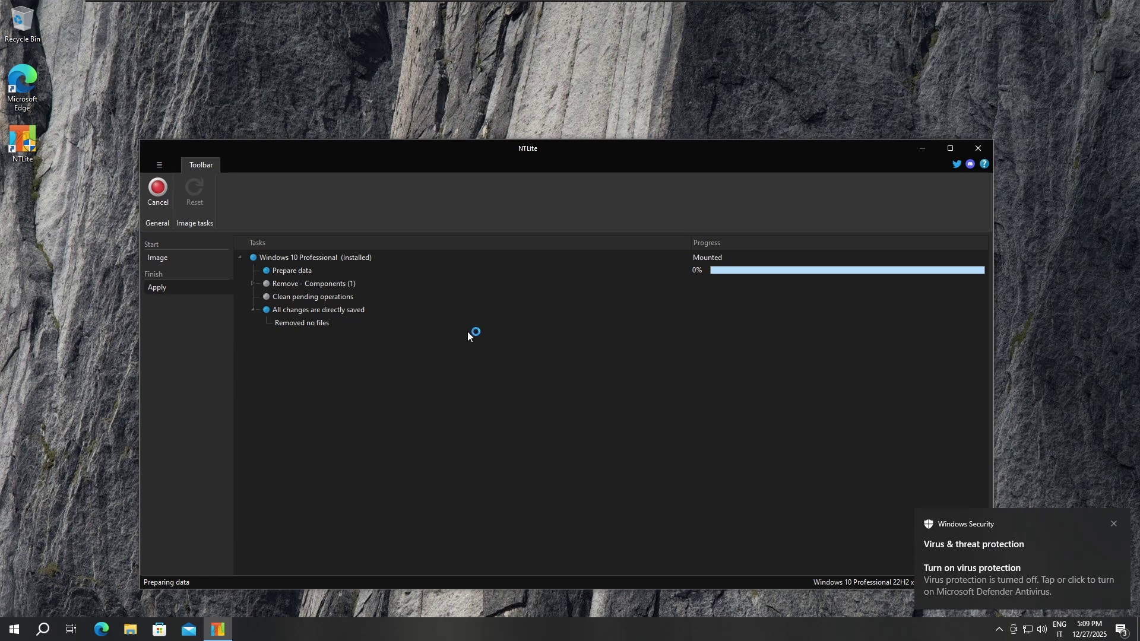
double_click(326, 287)
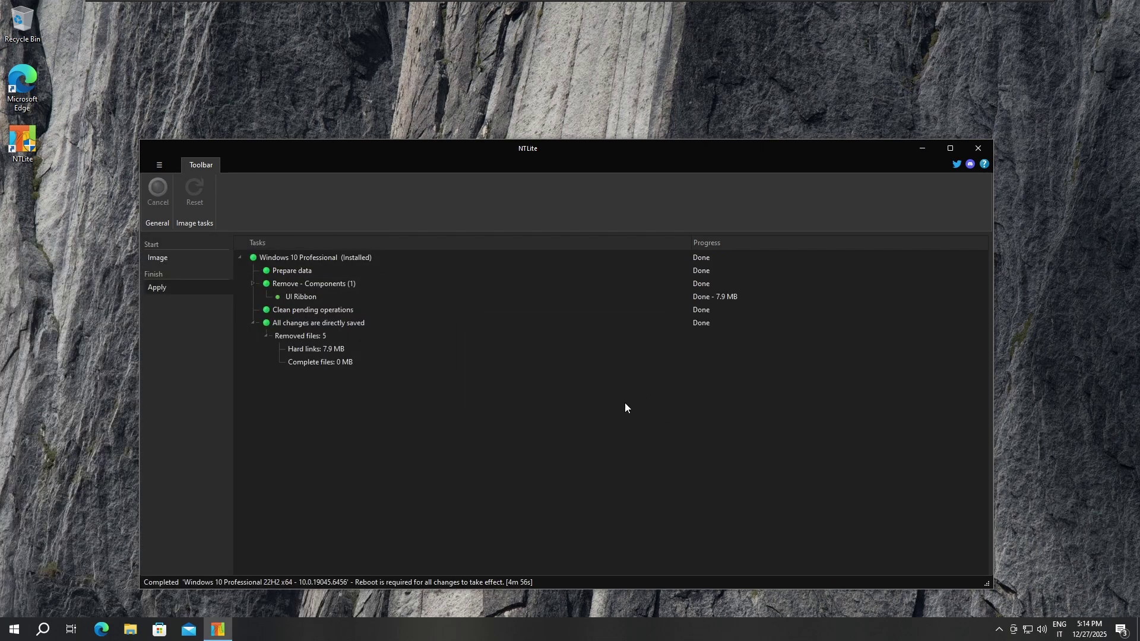
- Close NTLite and inspect File Explorer's This PC window, including the options for Local Disk (C:), before closing it
left_click(980, 151)
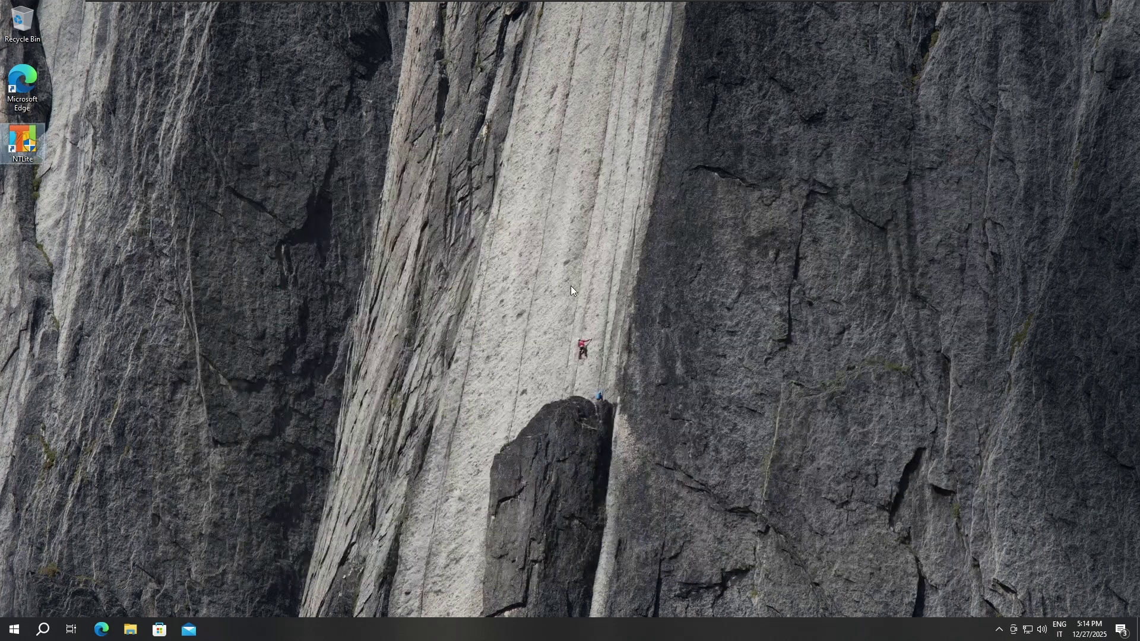
left_click(513, 283)
key("super+e")
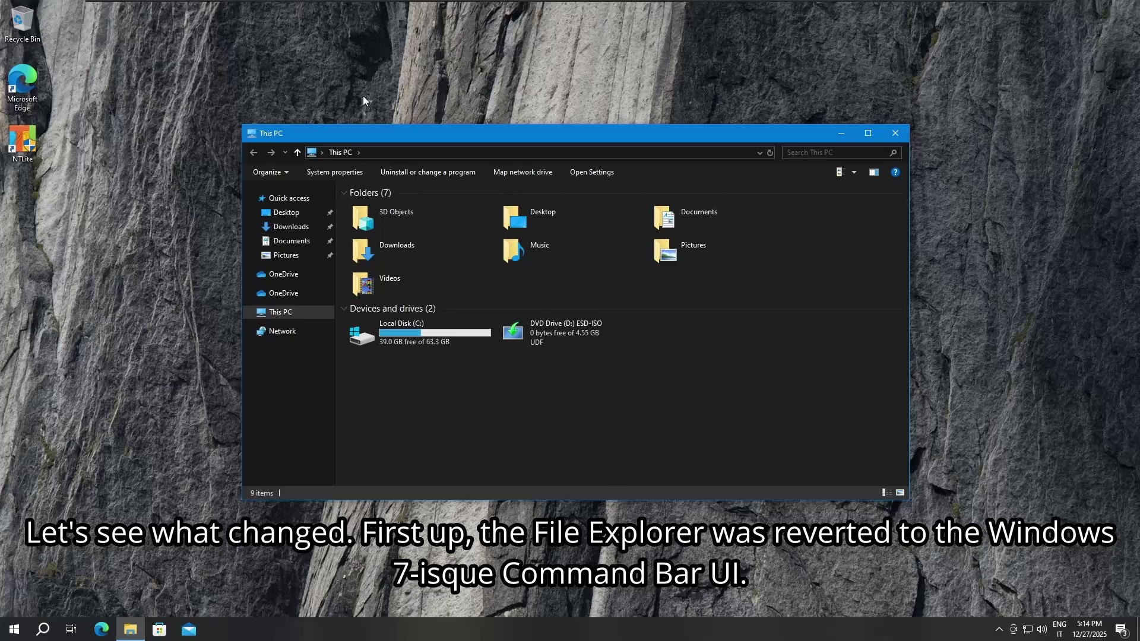
right_click(440, 344)
left_click(383, 369)
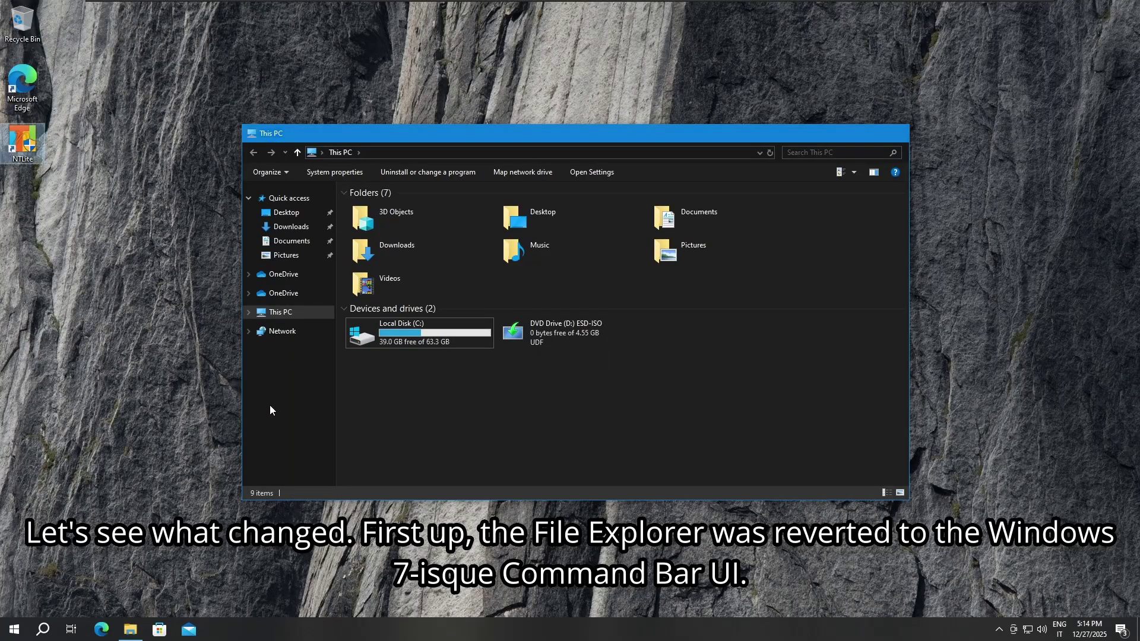
key("alt+F4")
- Look for Paint among the installed apps and try to launch it with the run command mspaint
key("super")
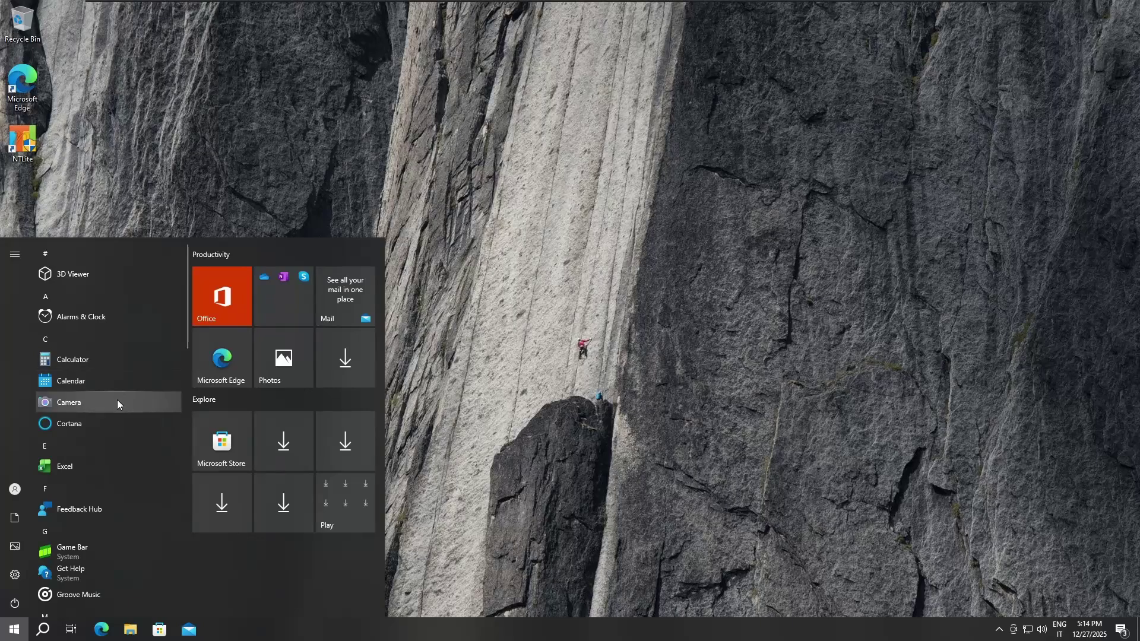
scroll(125, 403, "down", 10)
scroll(126, 407, "down", 9)
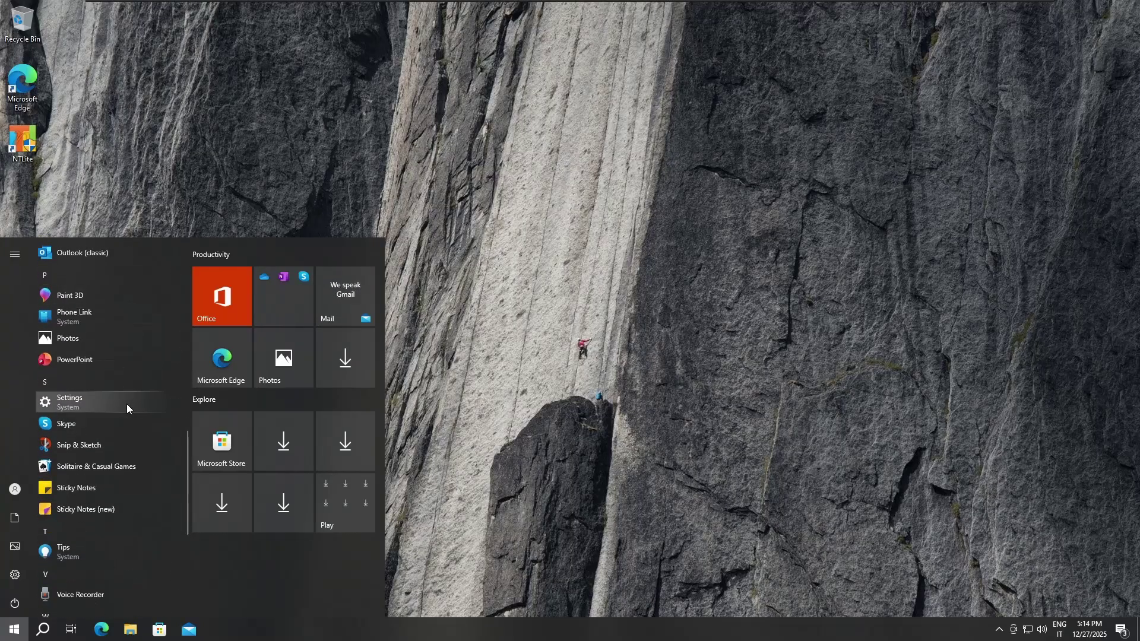
scroll(126, 404, "up", 5)
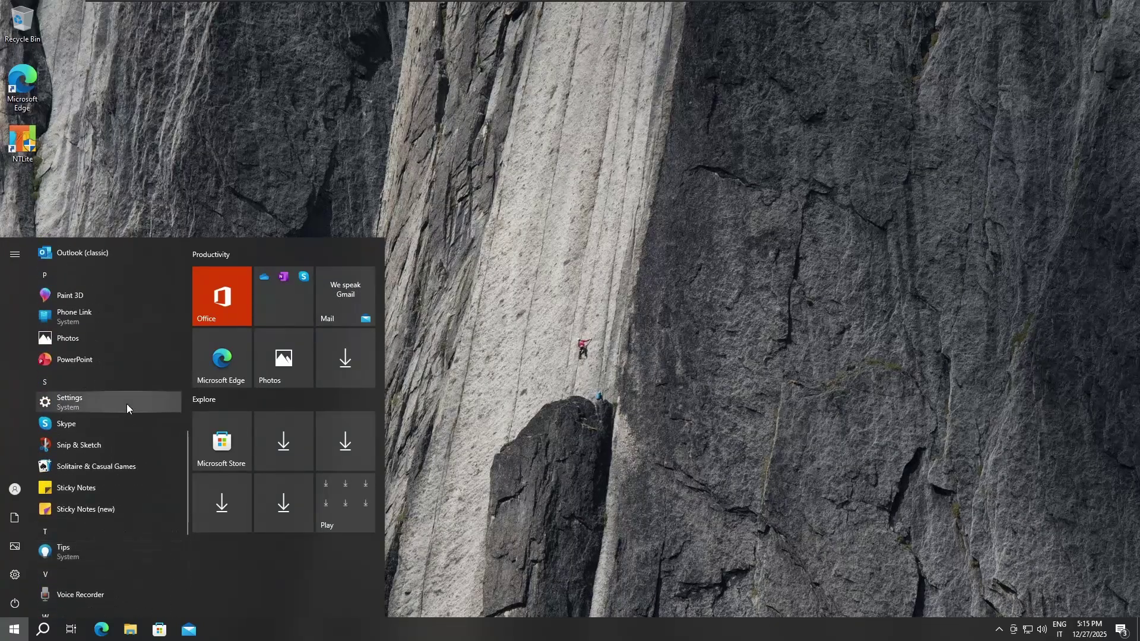
key("super+r")
type("mspaint")
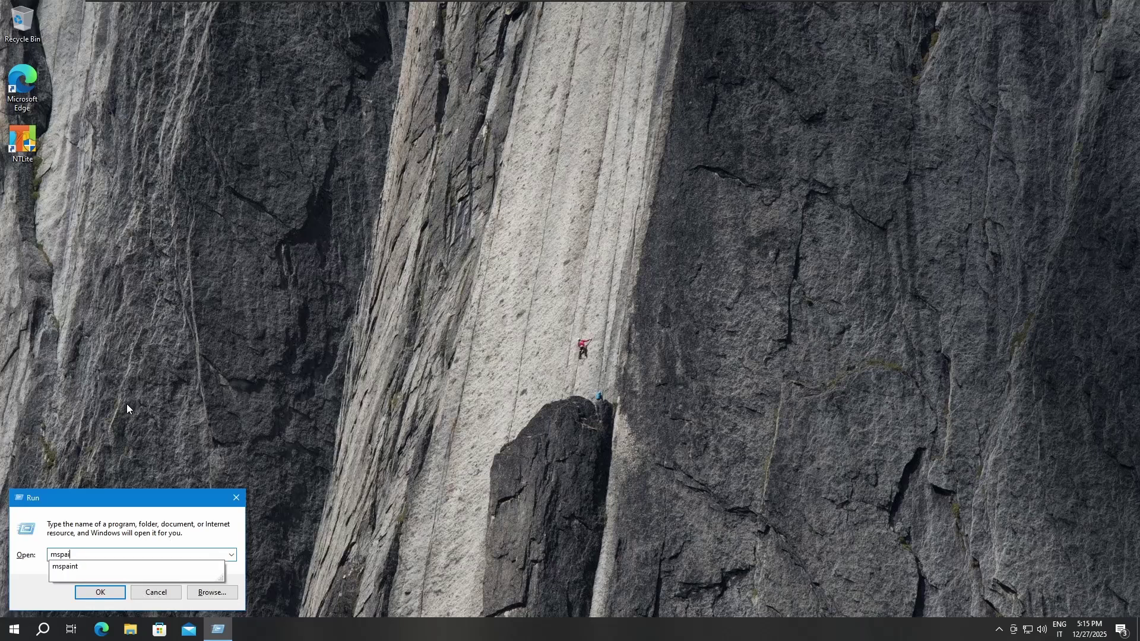
key("Return")
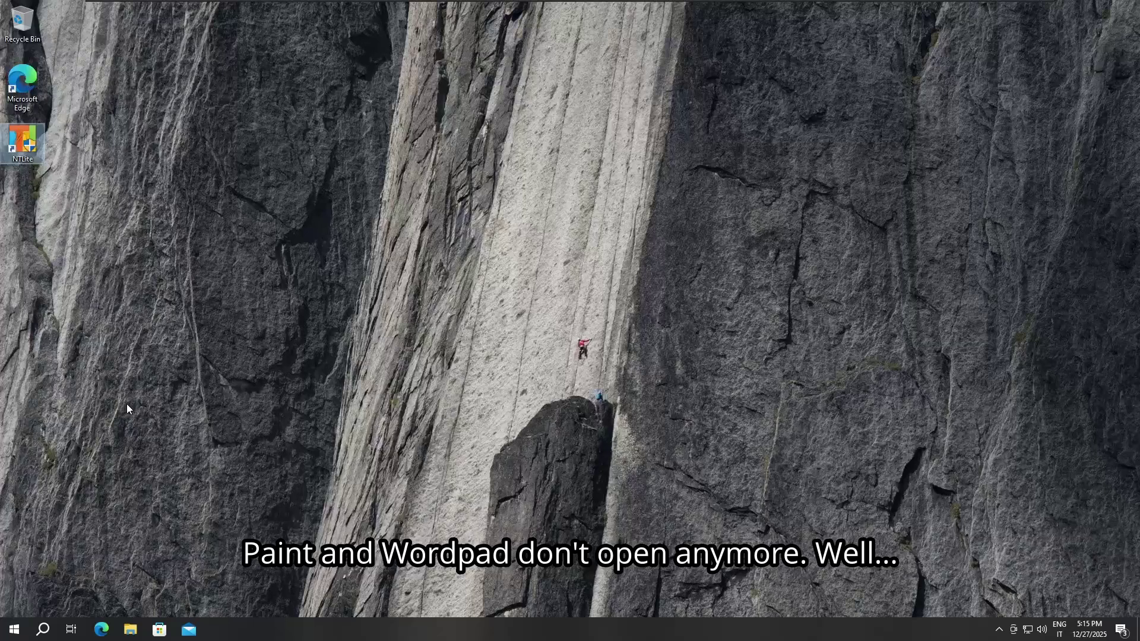
- Search for wordpad and try to launch WordPad from the search results
key("super")
left_click(127, 403)
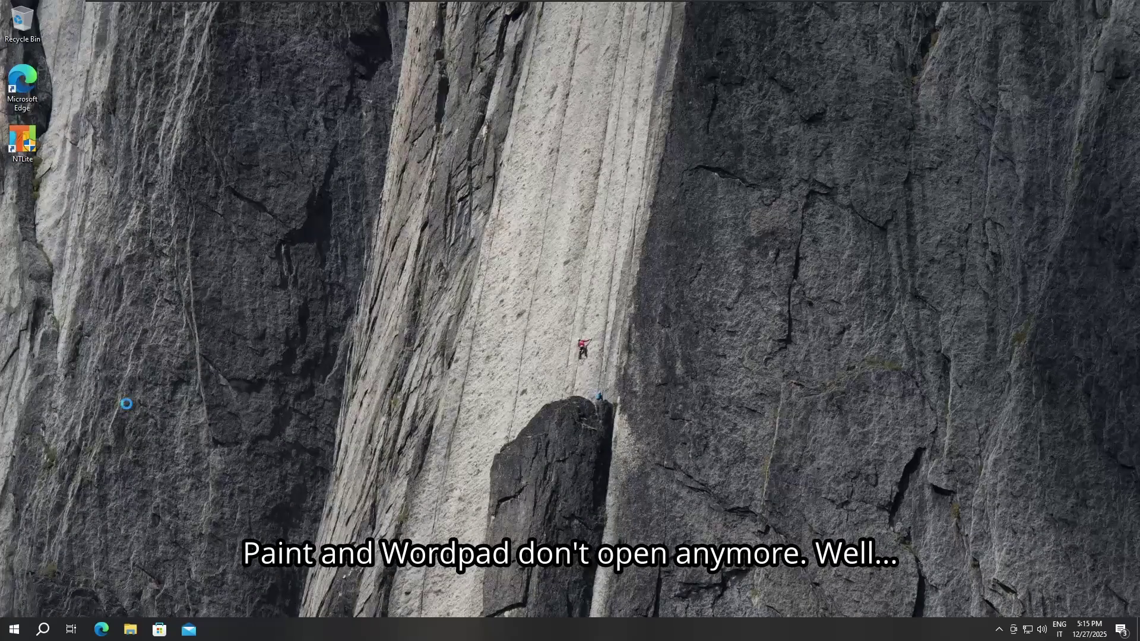
key("super")
type("wordpad")
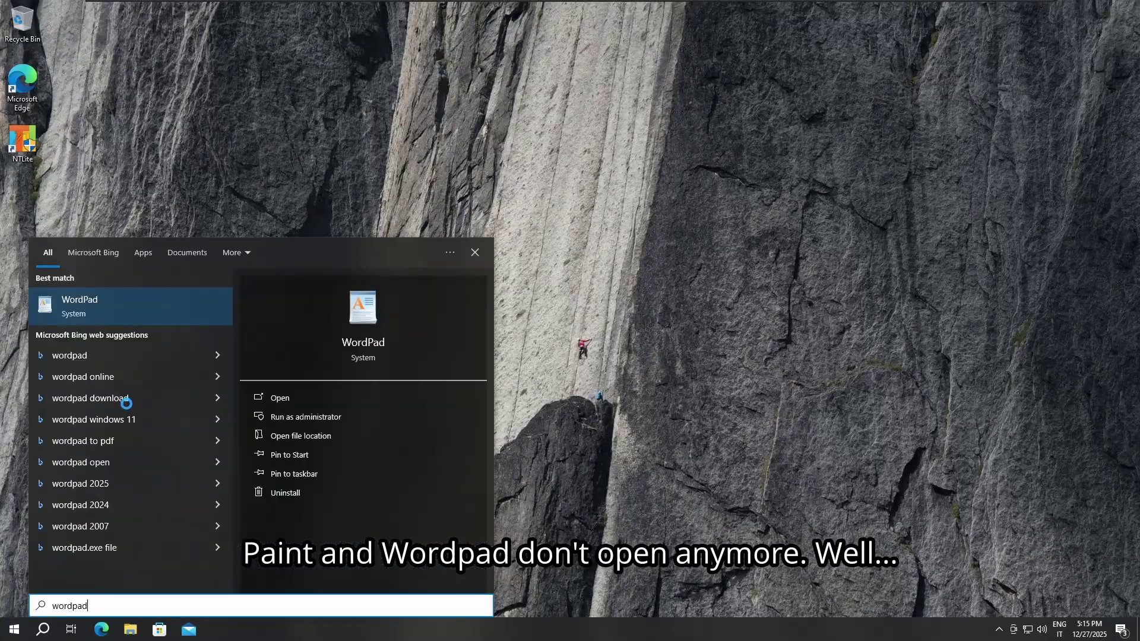
key("Return")
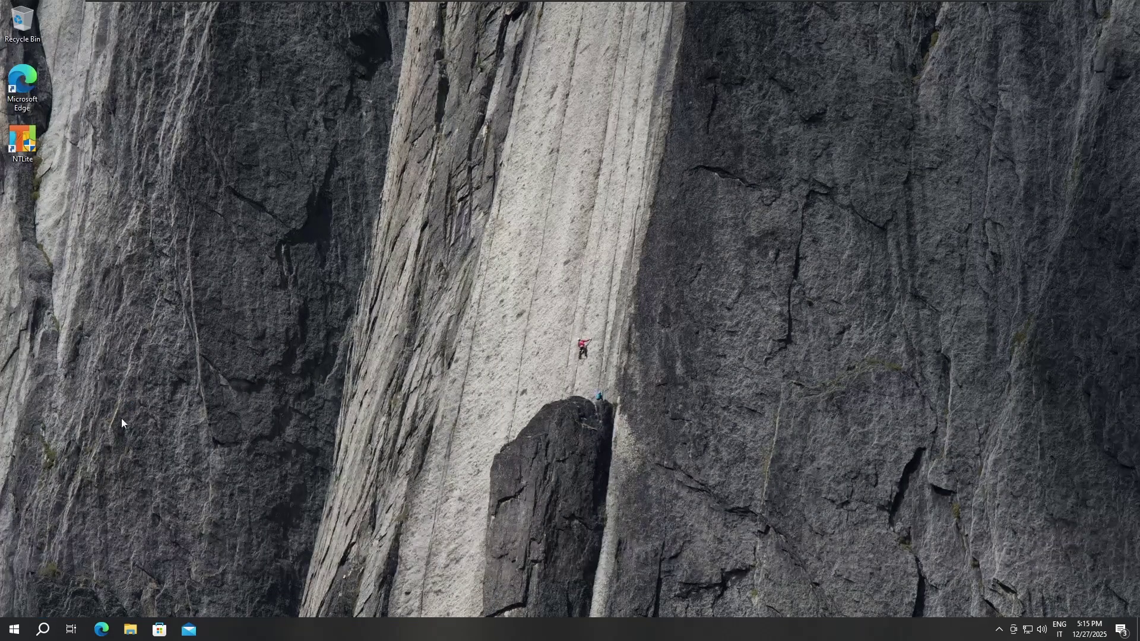
- Launch Word, create a blank document, cycle through its ribbon as far as Design, and close the program
key("super")
scroll(120, 362, "down", 10)
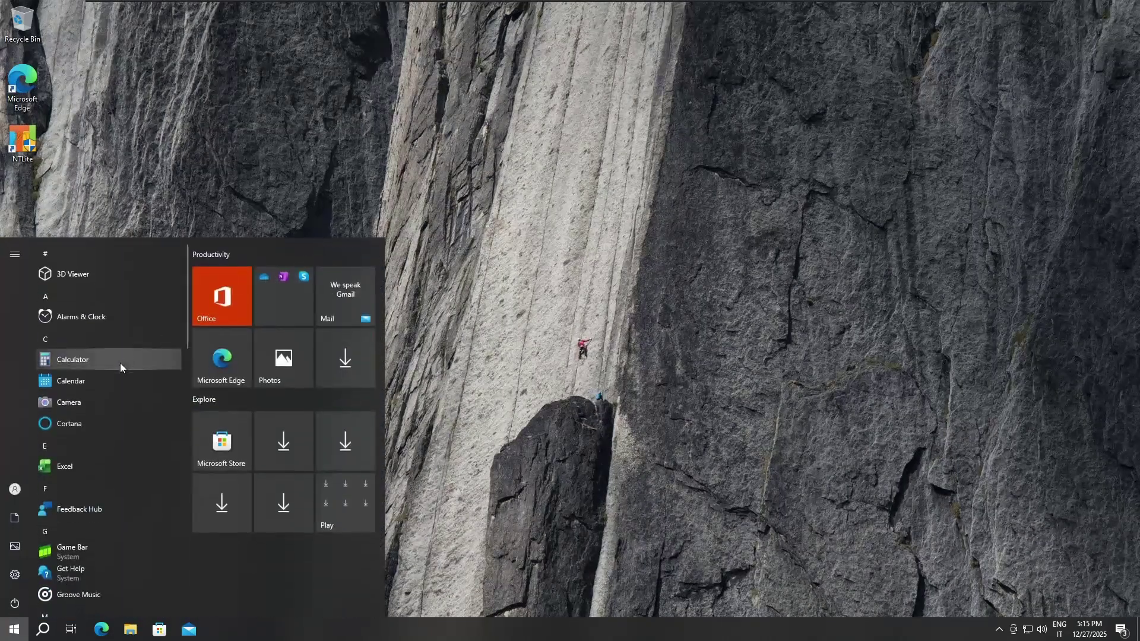
scroll(103, 473, "down", 6)
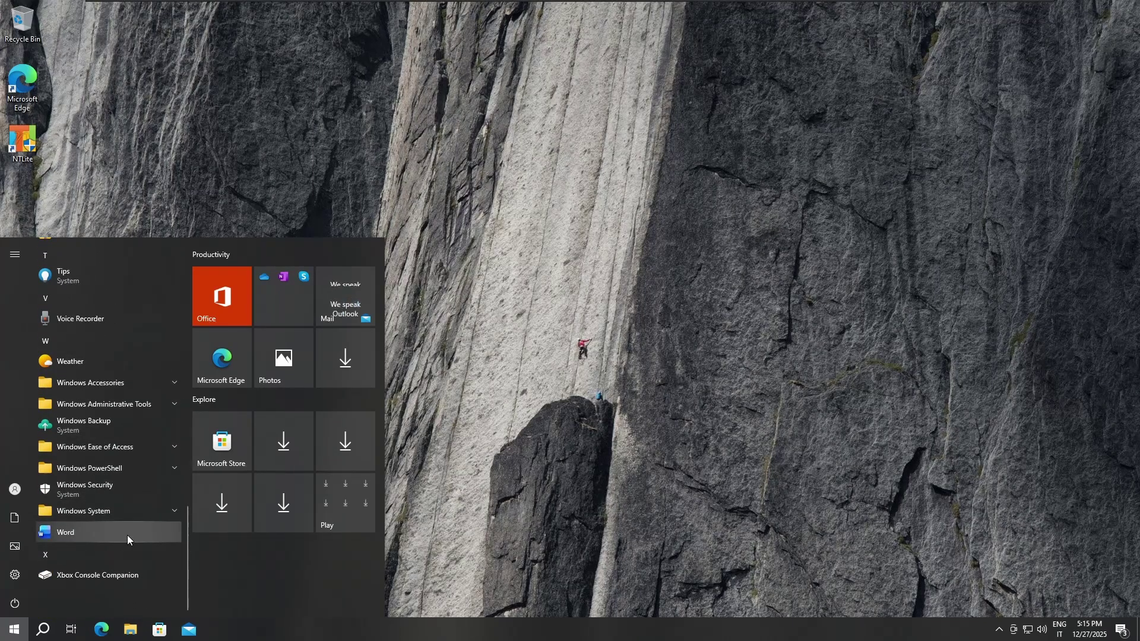
left_click(127, 536)
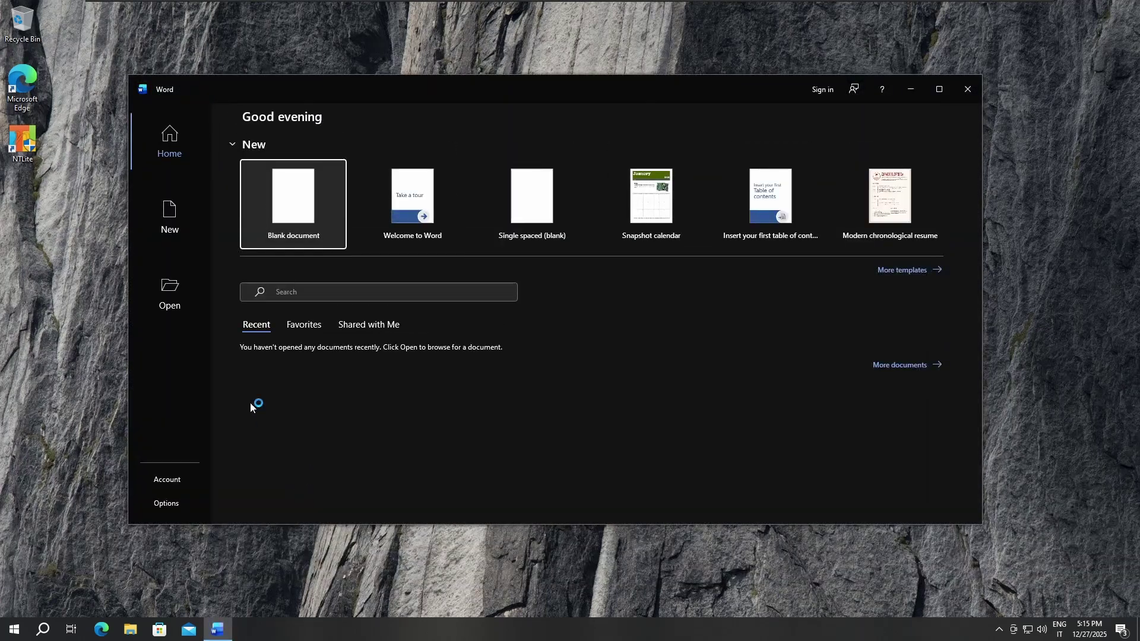
left_click(262, 222)
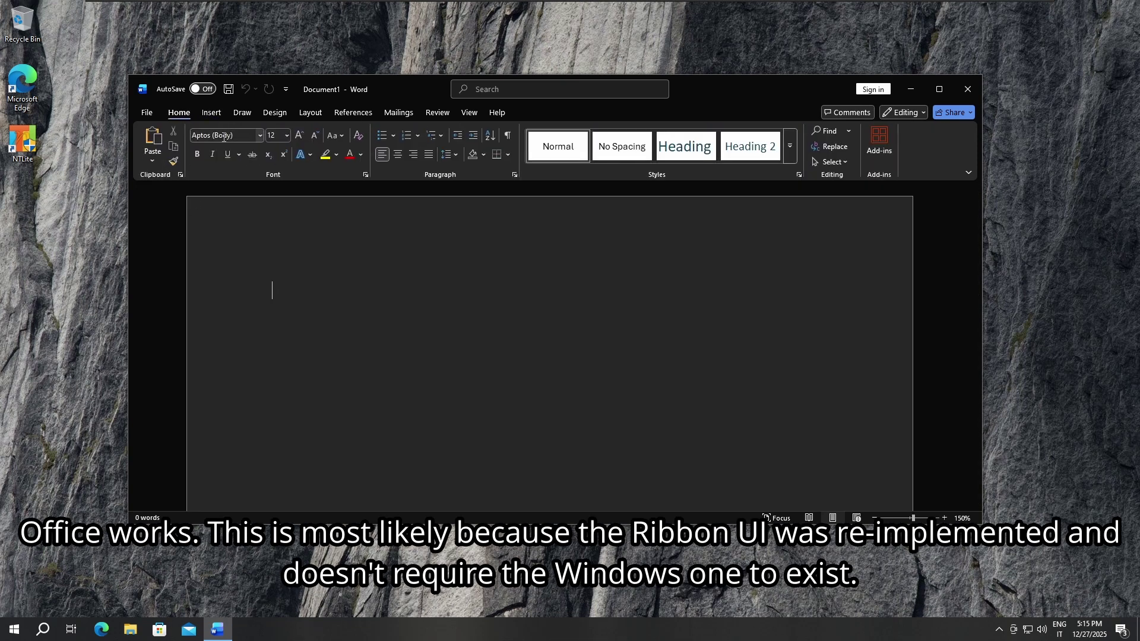
scroll(240, 173, "down", 3)
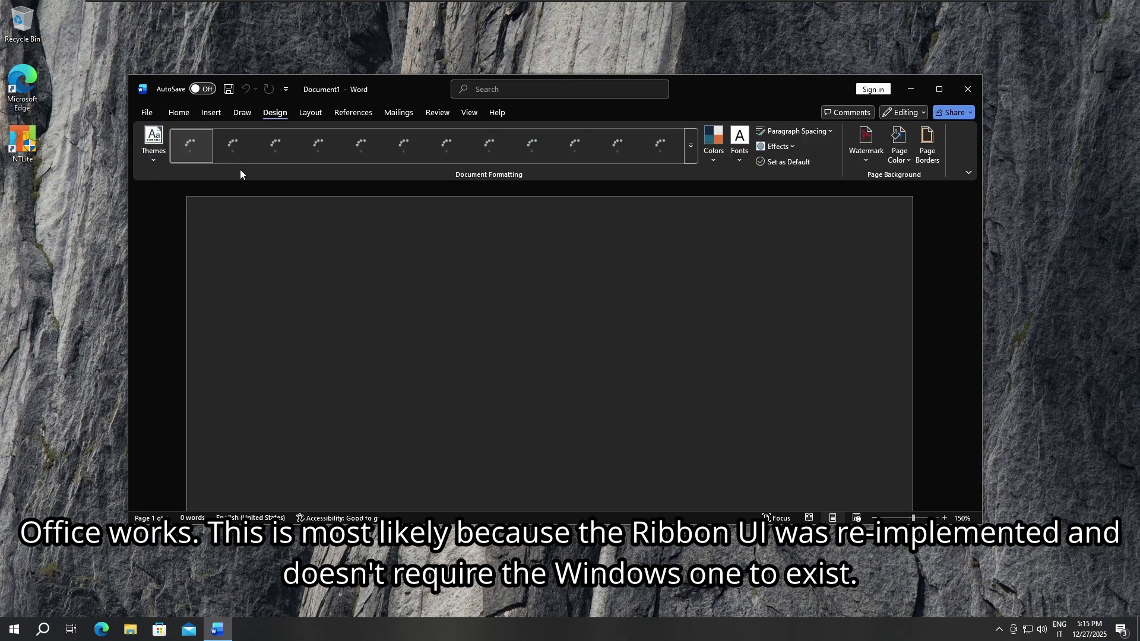
scroll(240, 169, "down", 6)
key("alt+F4")
- Launch PowerPoint, create a blank presentation to check its ribbon, and close the program
key("super")
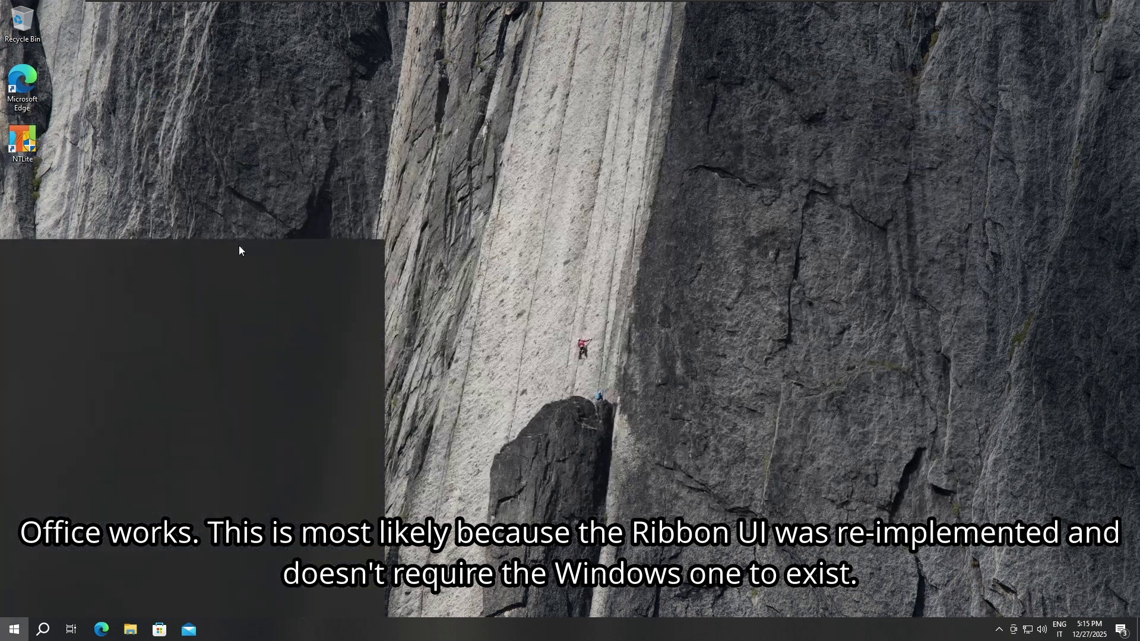
scroll(107, 360, "down", 8)
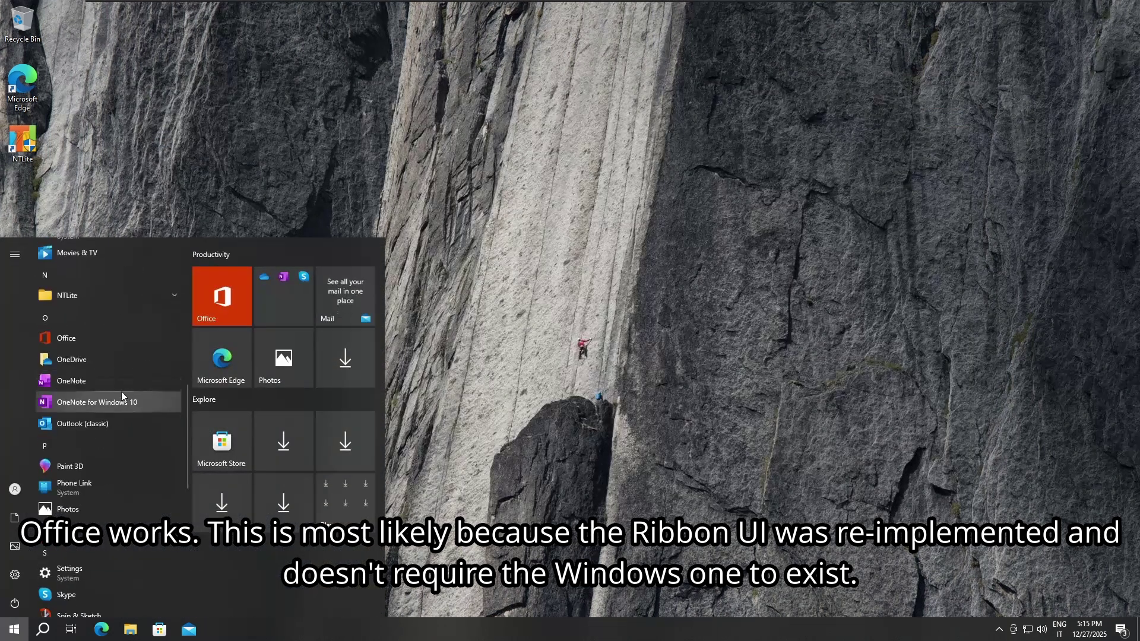
scroll(134, 384, "down", 2)
left_click(123, 415)
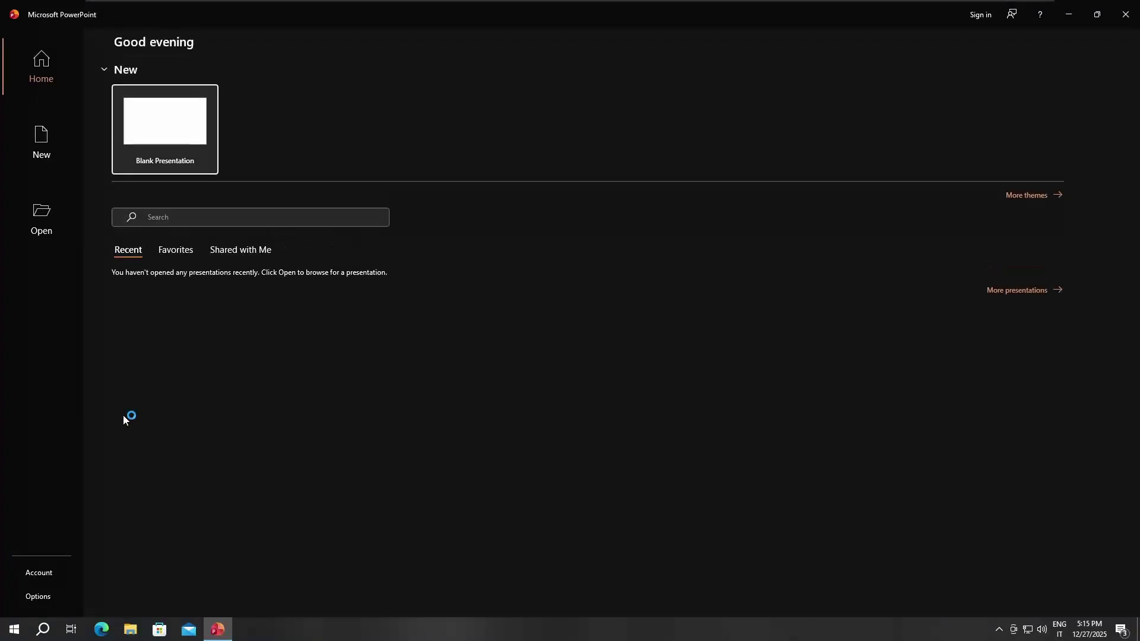
left_click(191, 144)
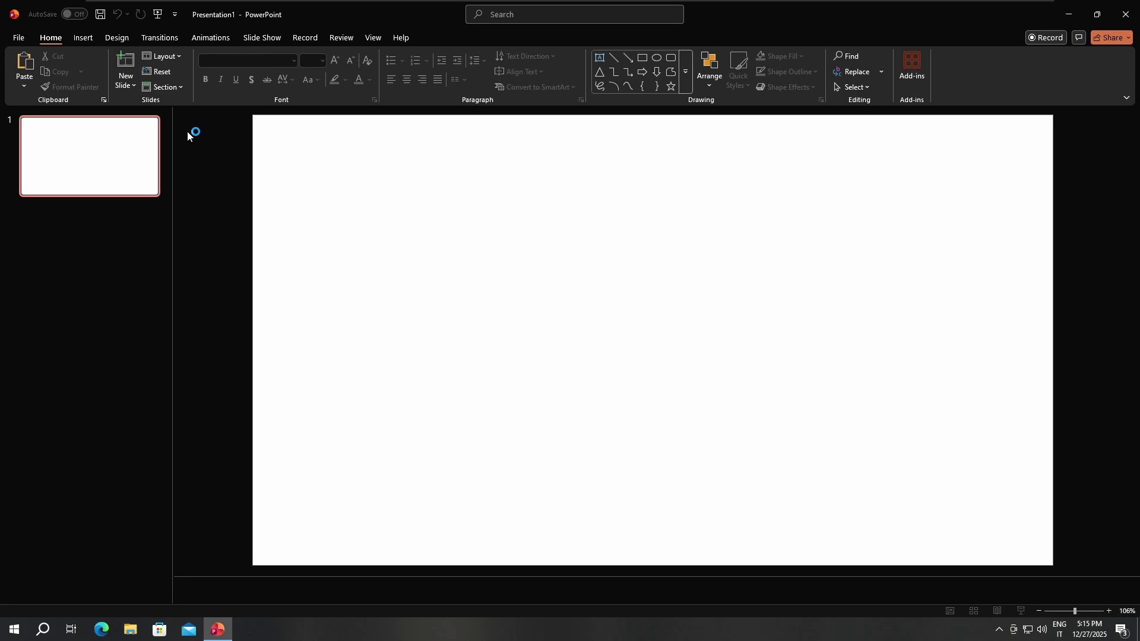
left_click(1126, 14)
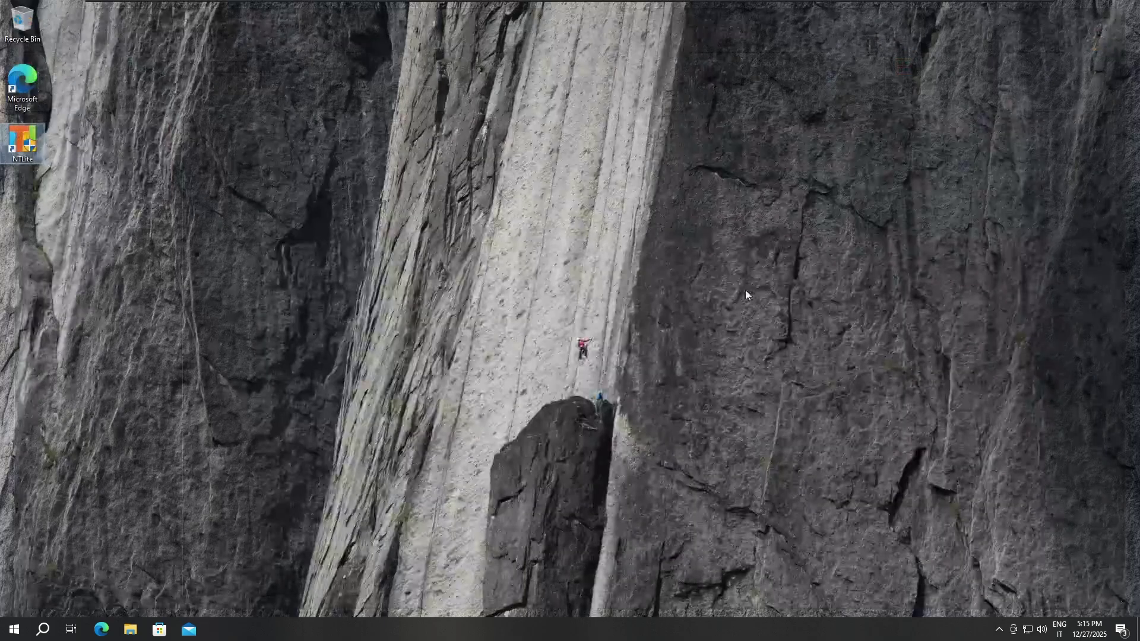
- Launch Excel from the installed apps to check its ribbon
left_click(14, 630)
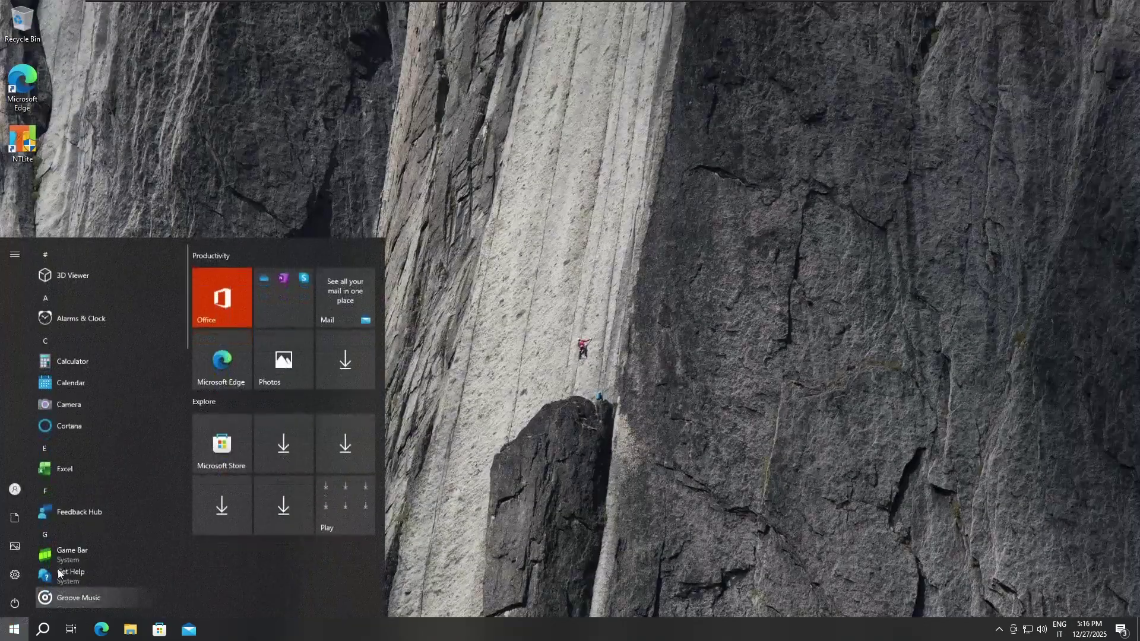
scroll(99, 500, "up", 5)
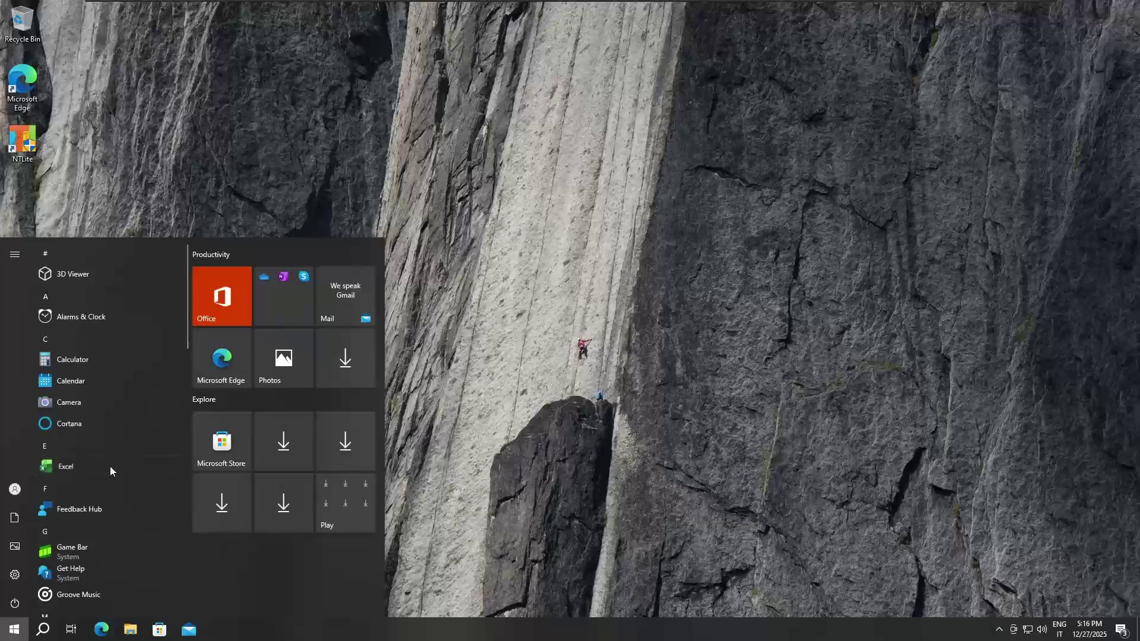
left_click(109, 466)
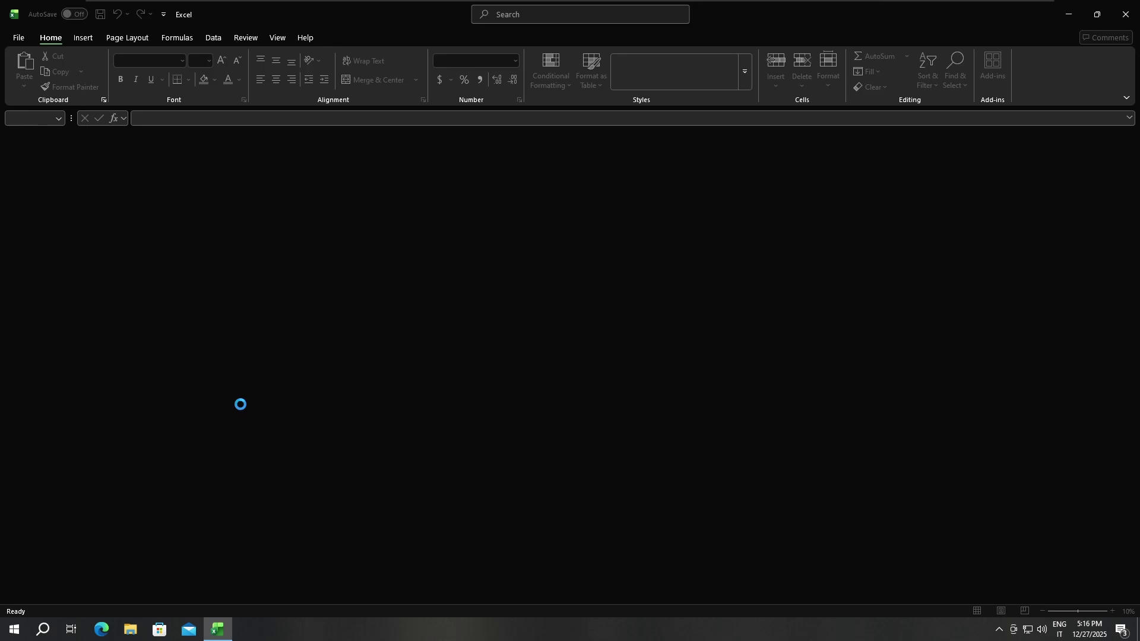
- Browse to C:\Windows\System32 in File Explorer and try to run mspaint.exe and write.exe from there
key("super+e")
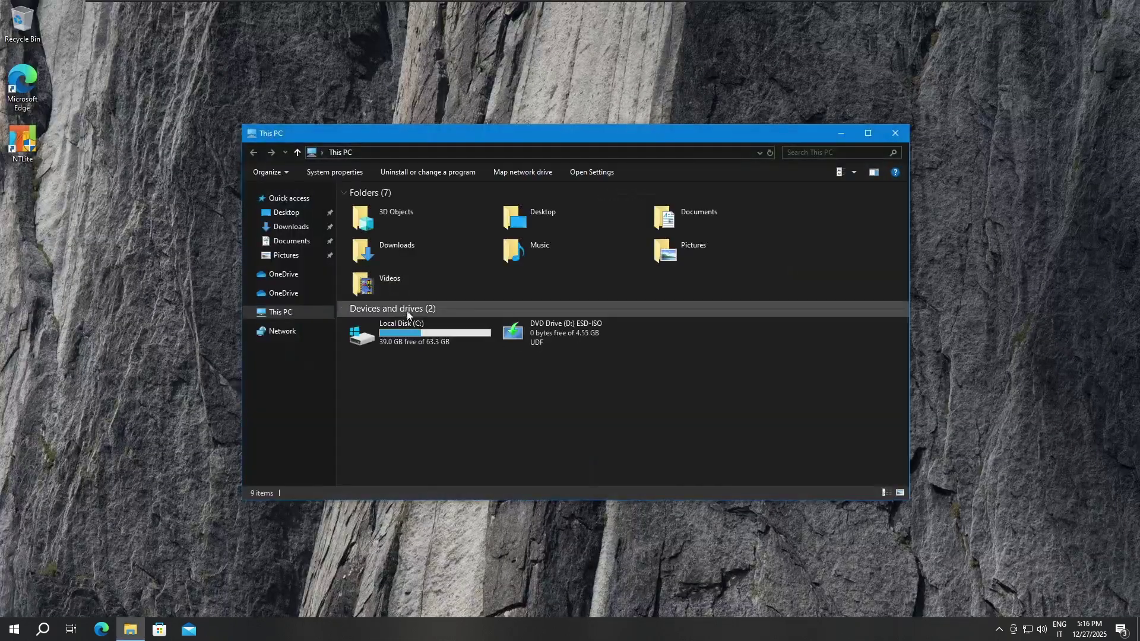
double_click(410, 330)
key("w")
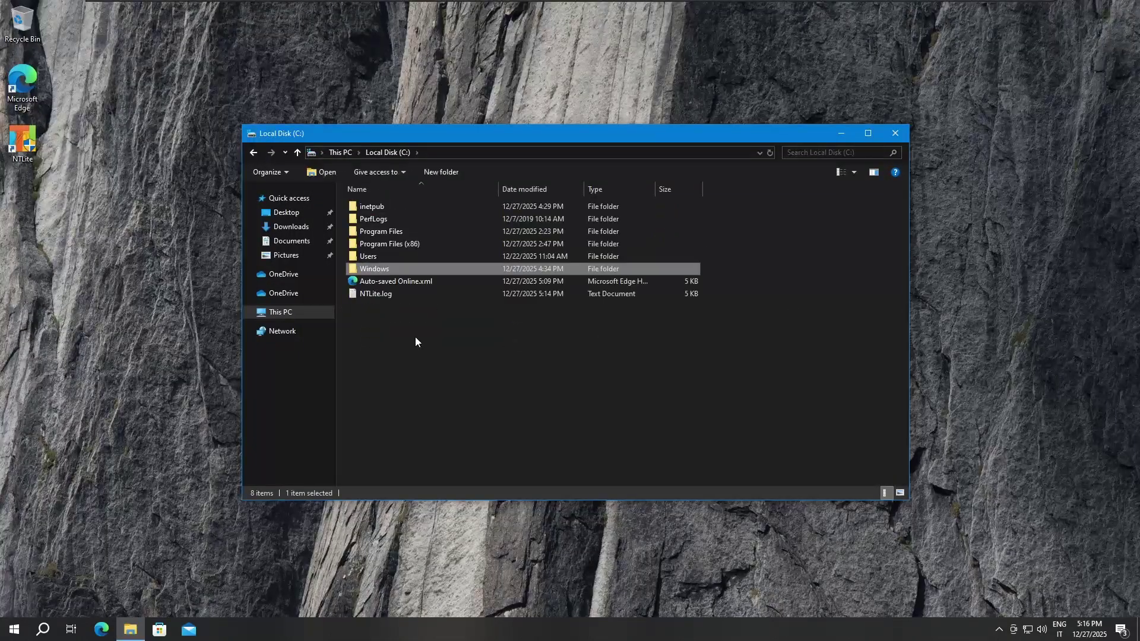
key("Return")
type("system32")
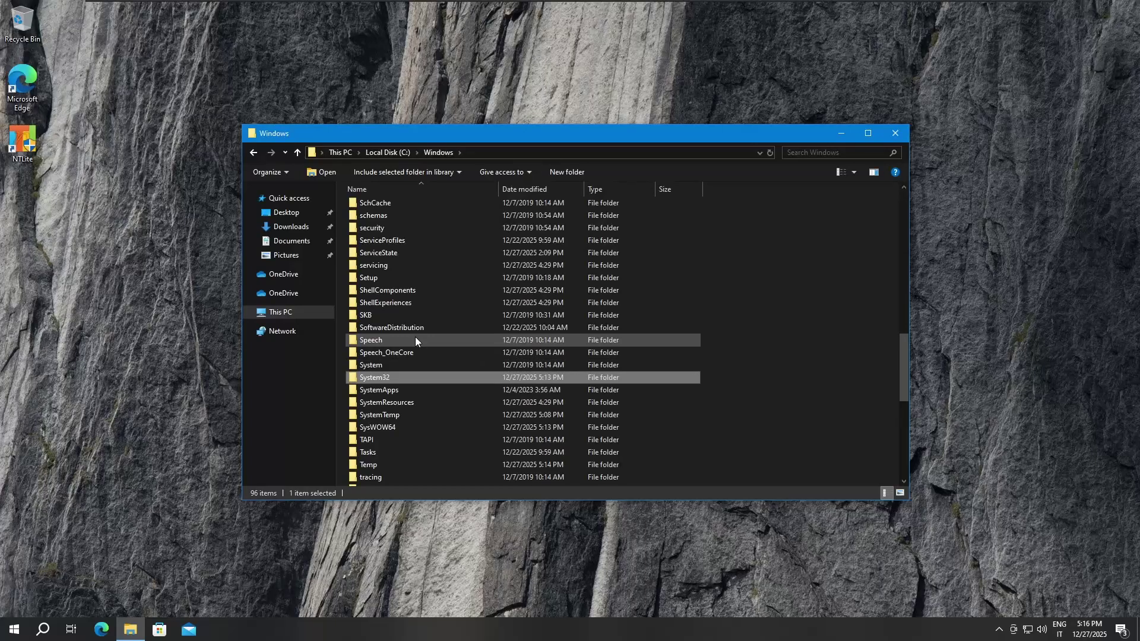
key("Return")
type("mspaint")
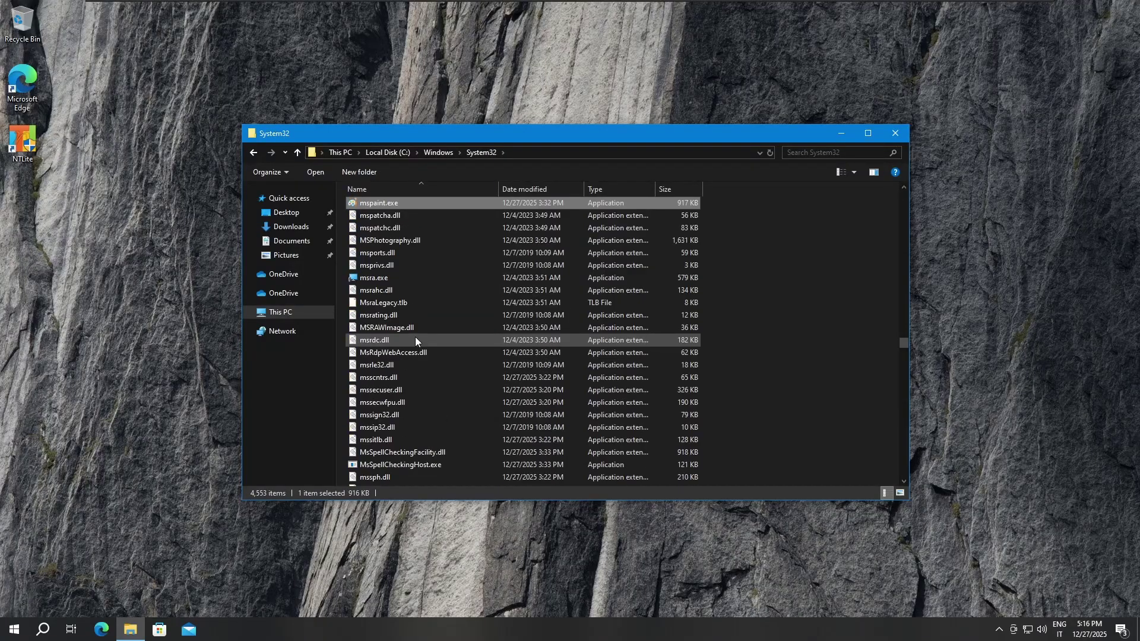
type("write")
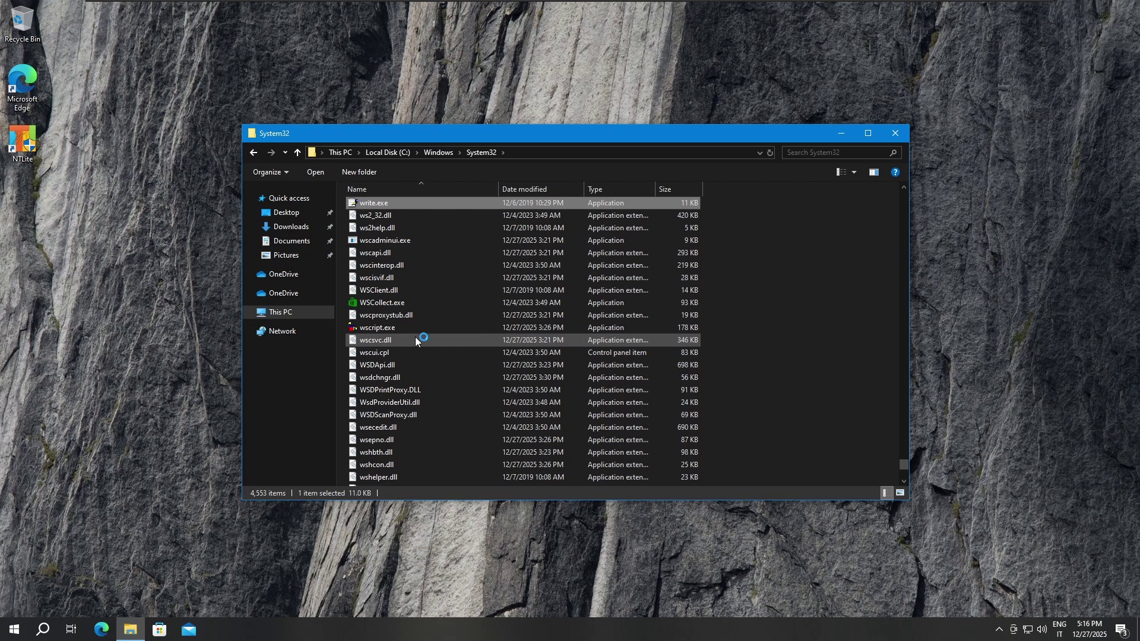
- Switch to the C:\Windows\SysWOW64 folder and try to run its mspaint.exe and write.exe
key("BackSpace")
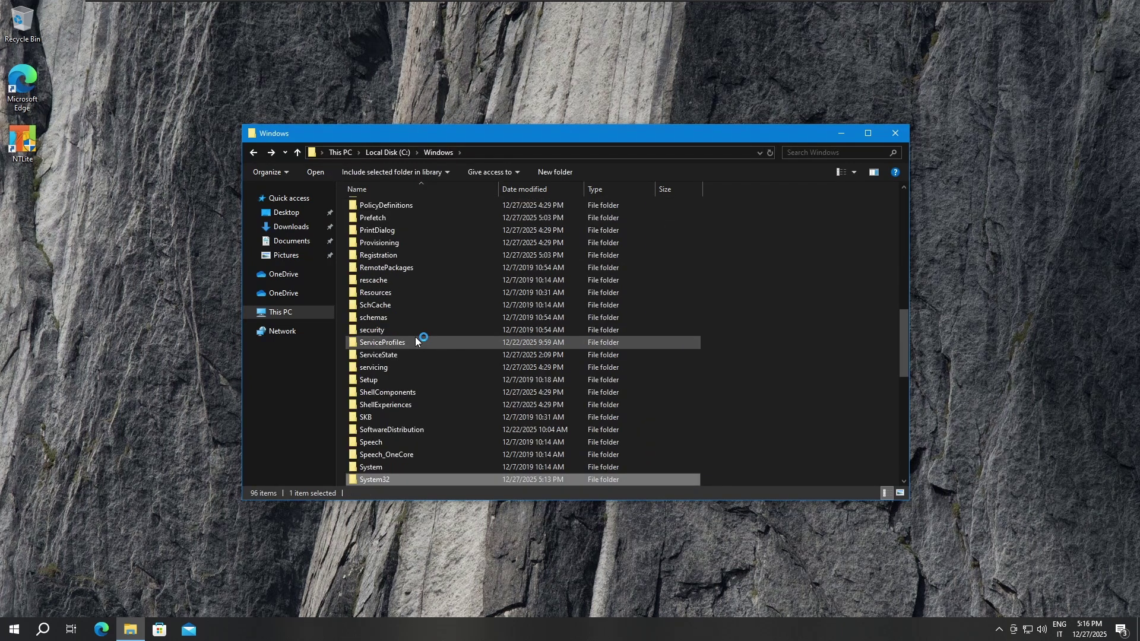
key("Down")
key("Down")
key("Down")
key("Down")
key("Down")
key("Down")
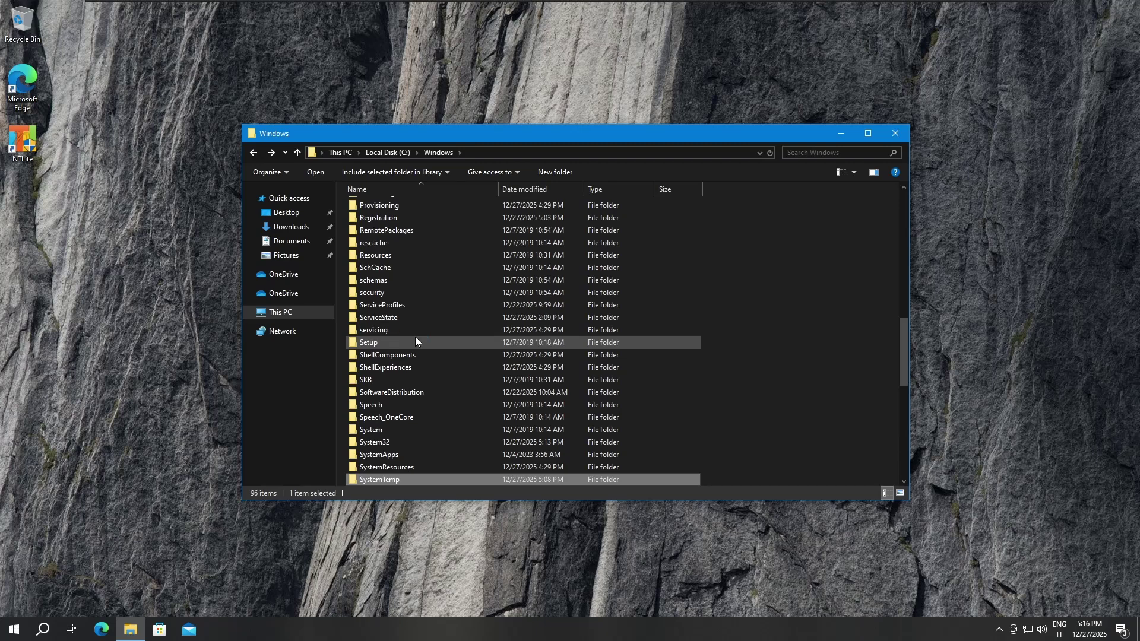
key("Up")
key("Up")
key("Return")
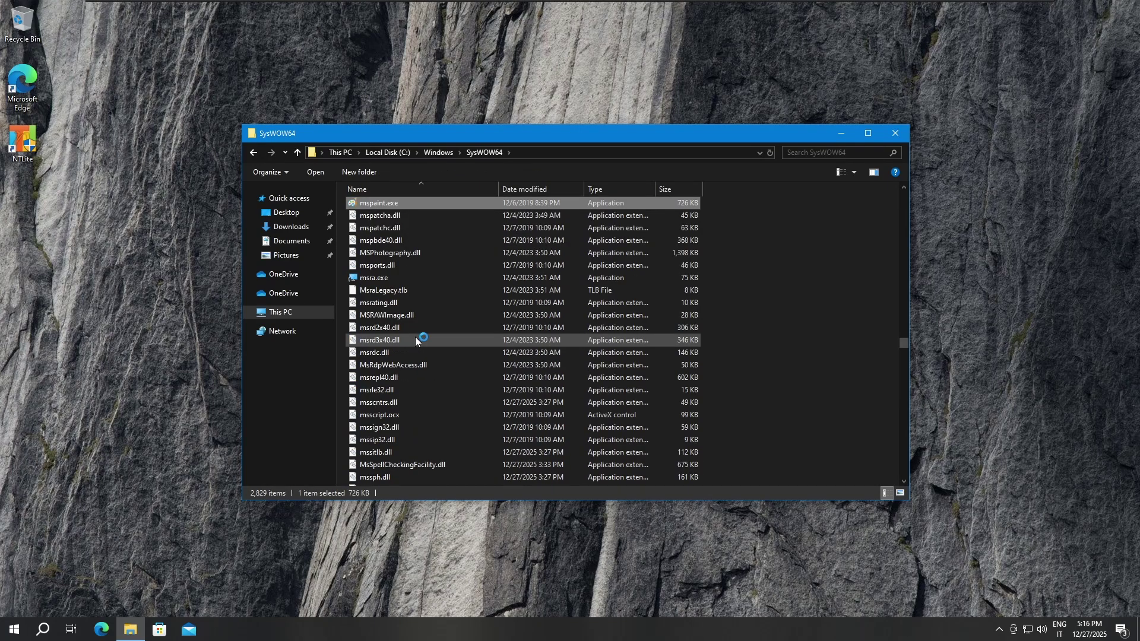
type("write")
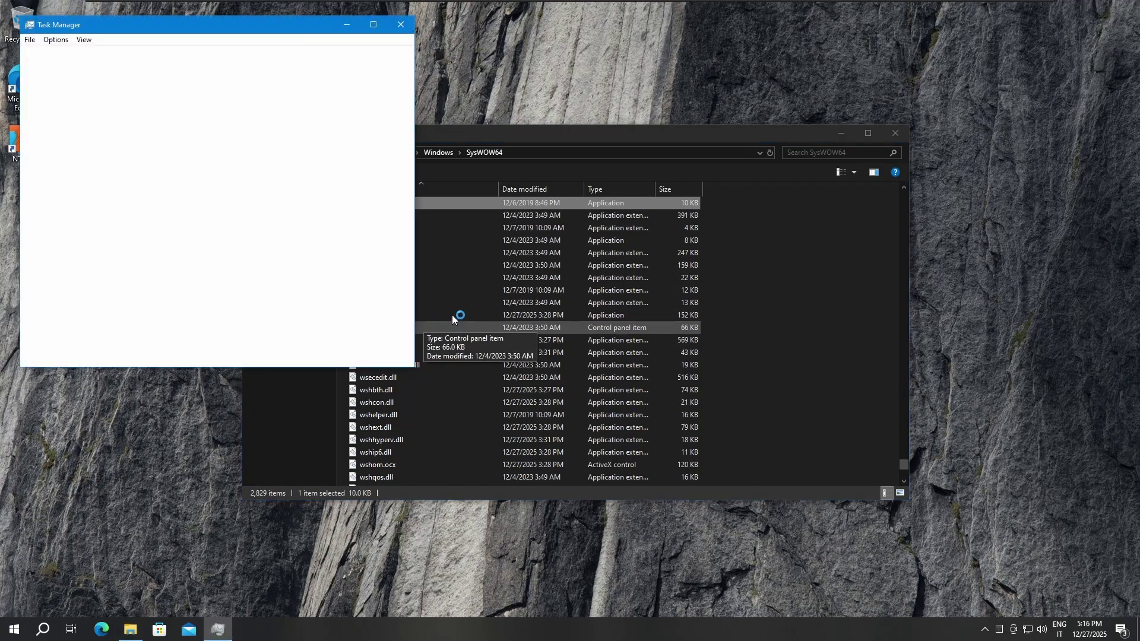
- Leave Task Manager and the SysWOW64 folder and open the Start menu to reach the power options
left_click(202, 262)
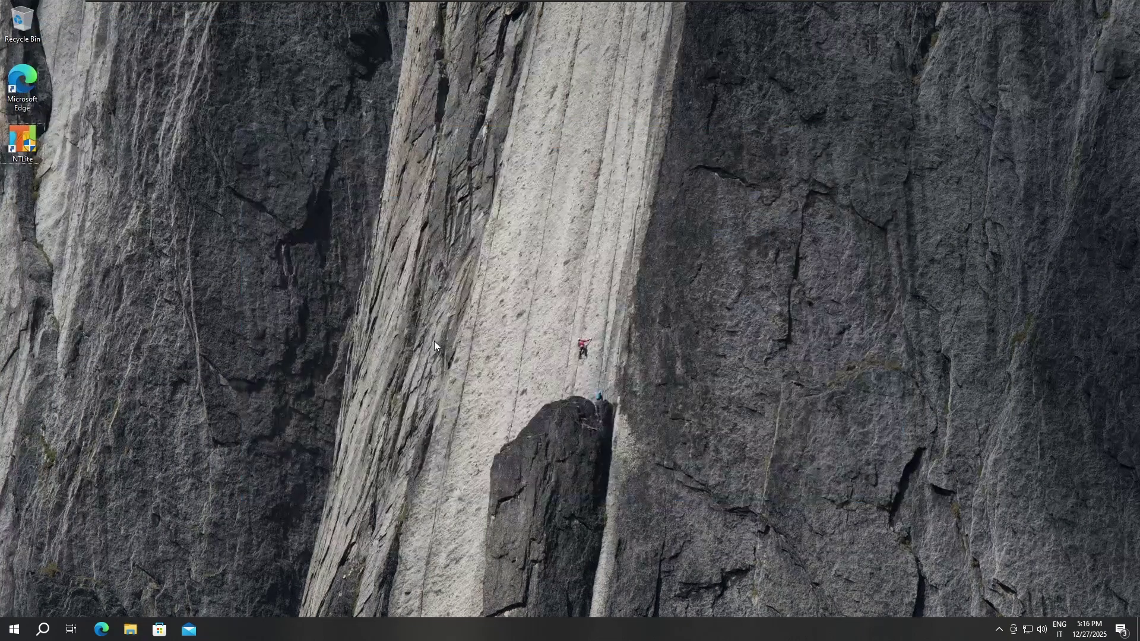
key("super")
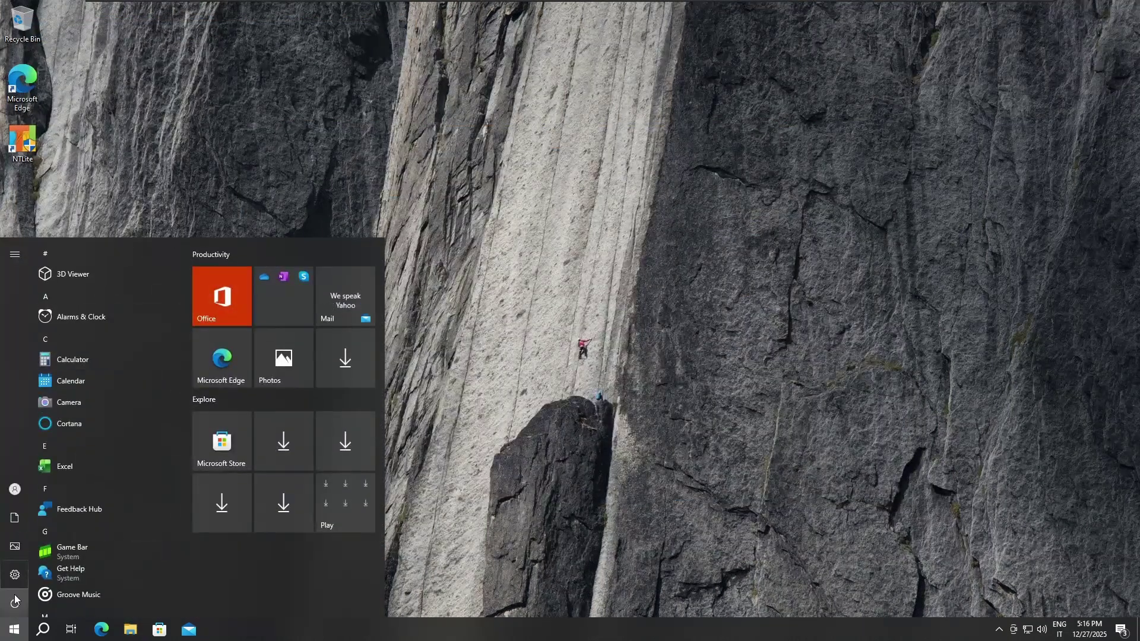